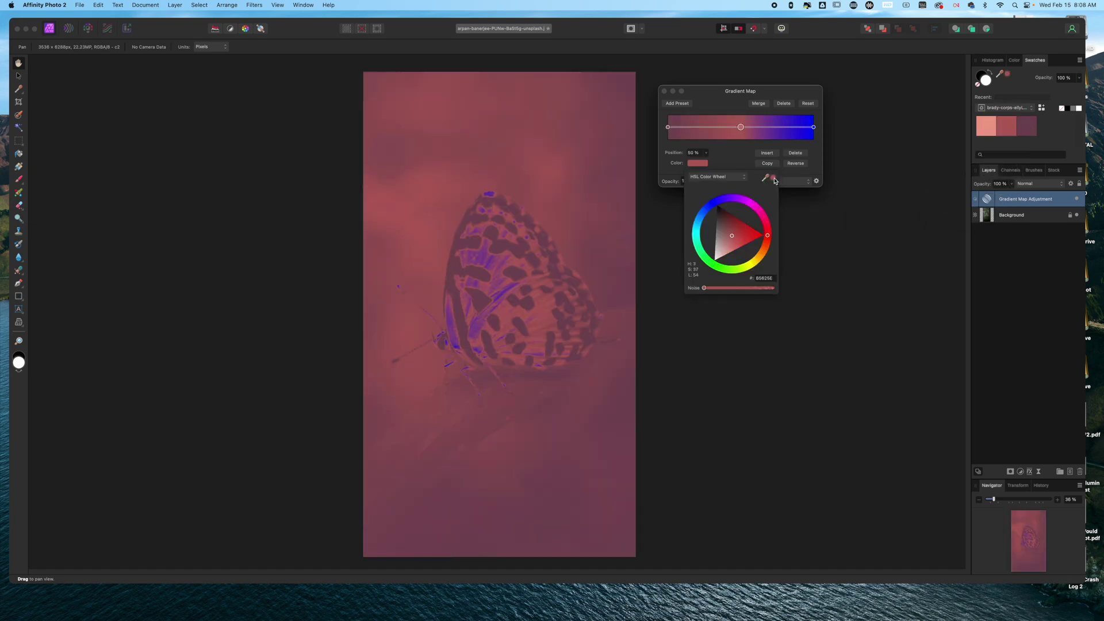
Step: Recolour the gradient map's blue right end stop with the eyedropped pink swatch
click(814, 127)
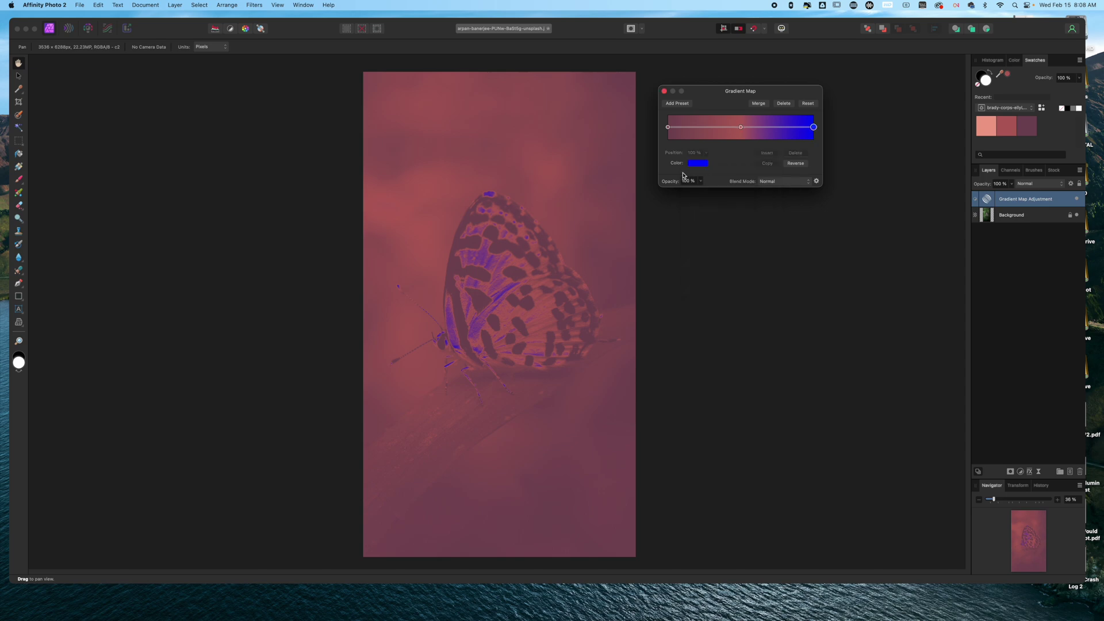
click(697, 163)
drag(762, 181, 981, 128)
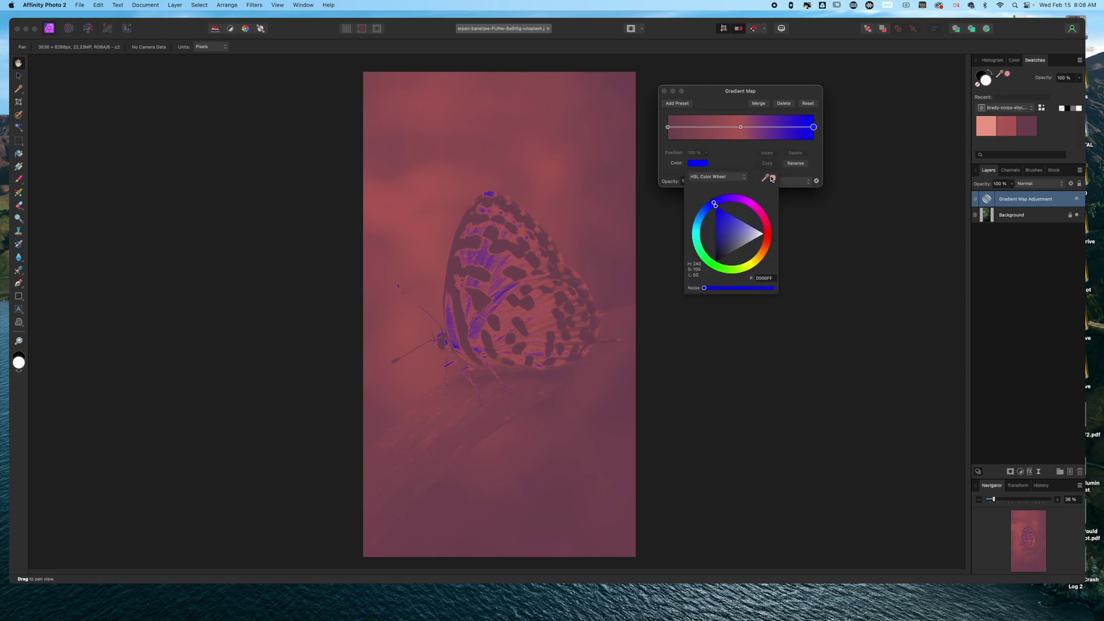
click(791, 181)
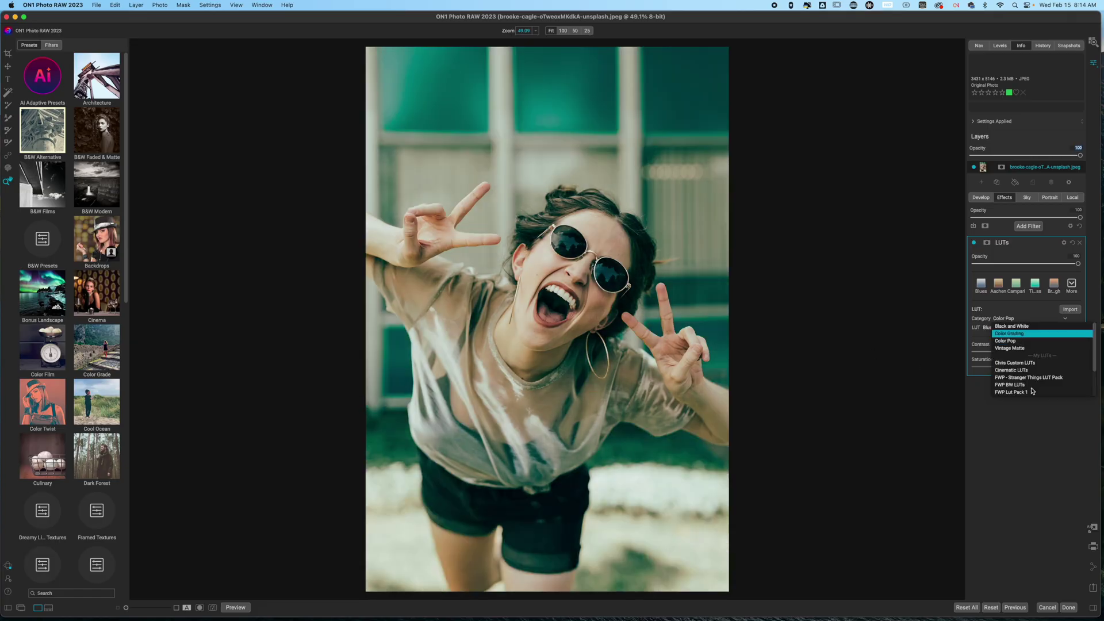
Step: Apply the FWP Shades of Red LUT from FWP Lut Pack 1 to the portrait
click(1032, 391)
click(1002, 329)
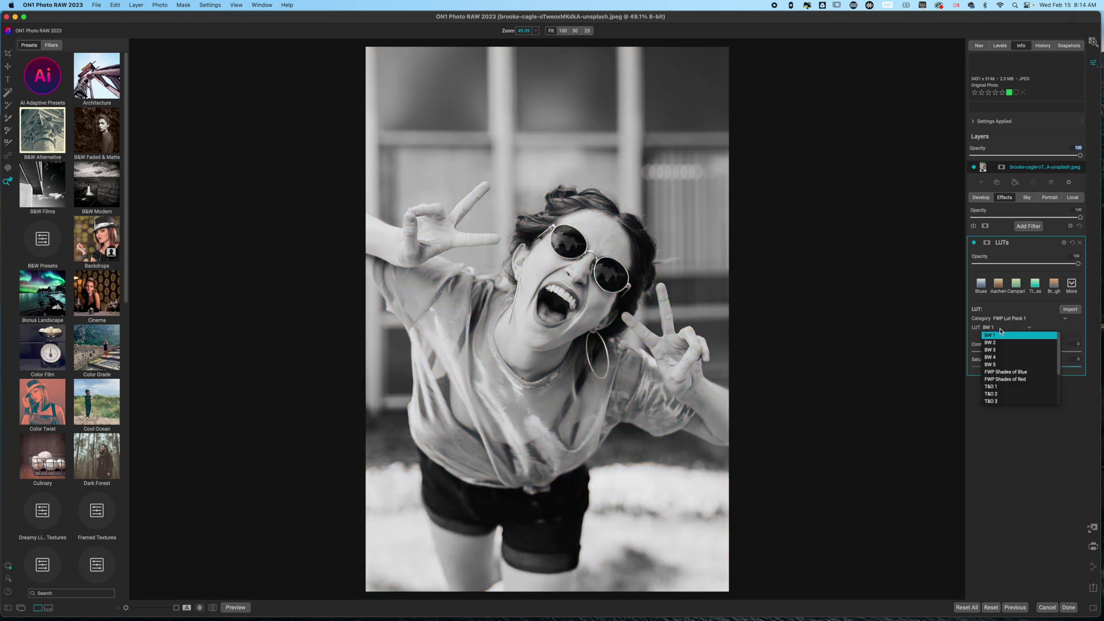
click(1022, 379)
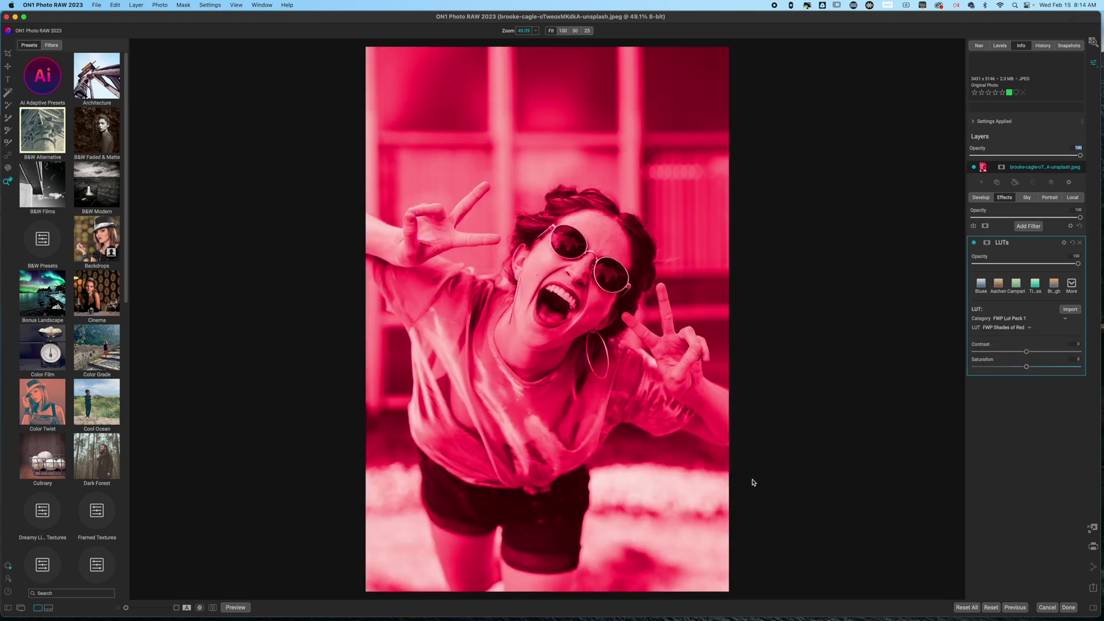
Step: Set the LUT's blending mode to Soft Light
click(1065, 242)
click(999, 282)
click(1010, 385)
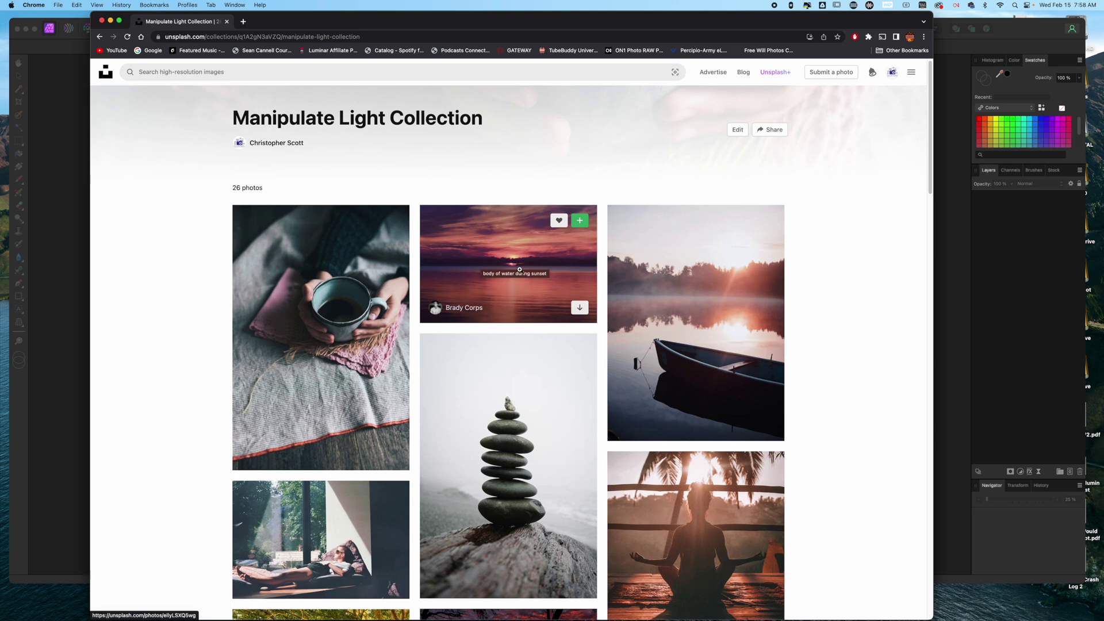
Step: Hide Chrome to return to Affinity Photo's empty workspace
key(super+Tab)
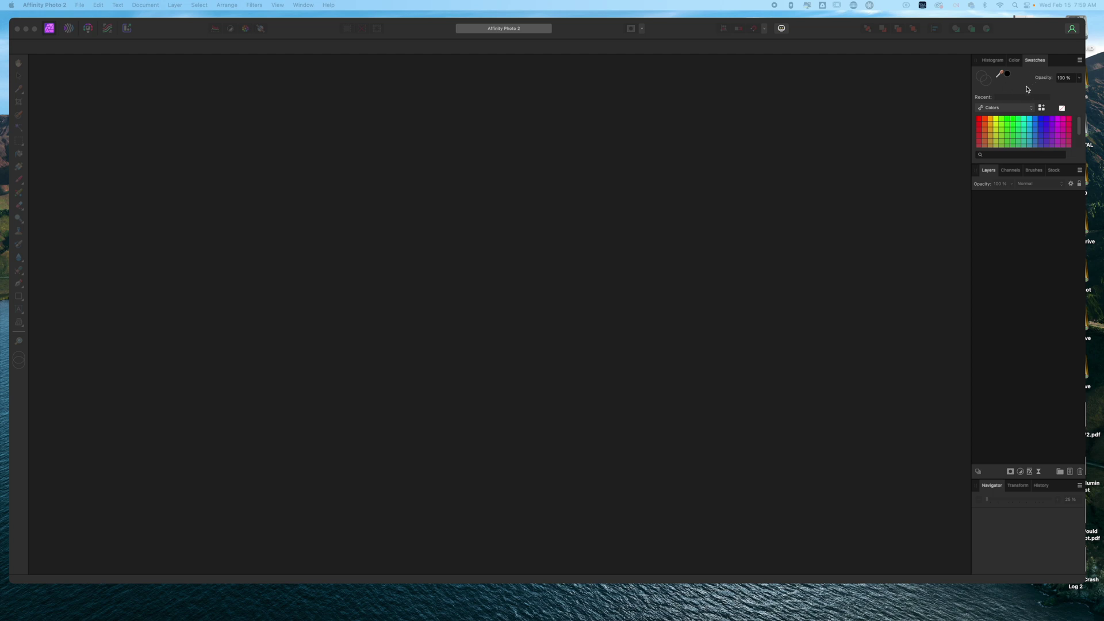
click(269, 76)
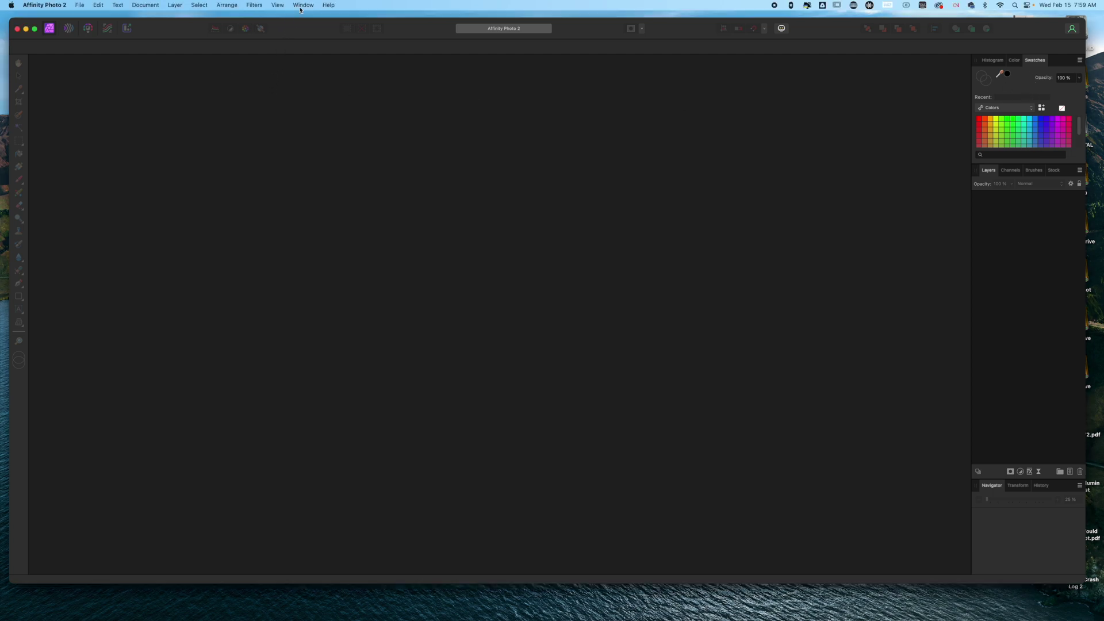
click(301, 5)
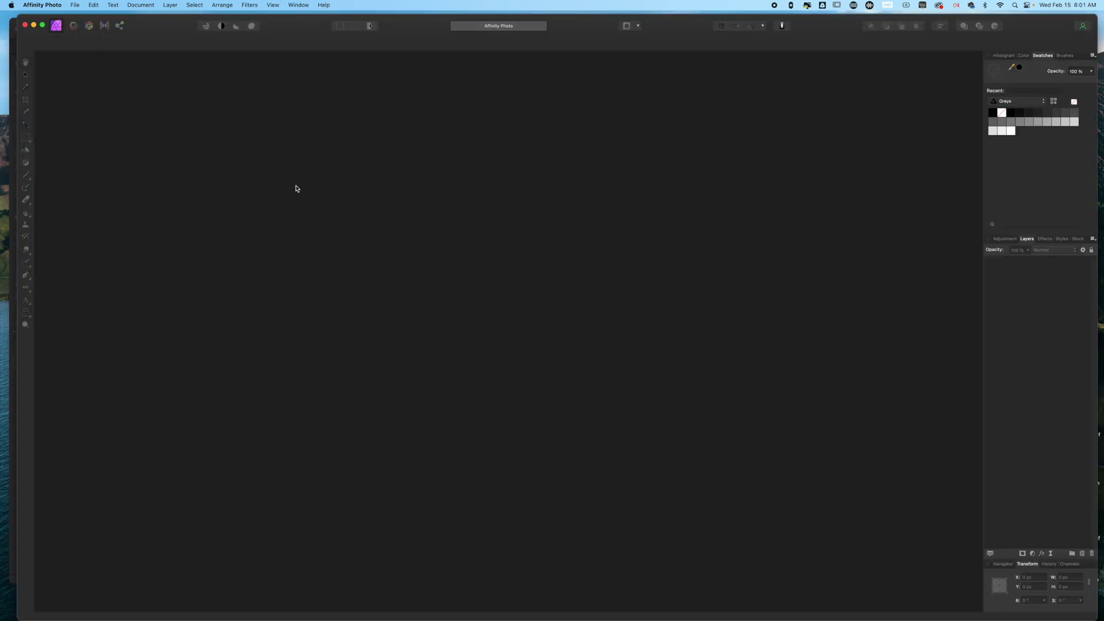
click(272, 4)
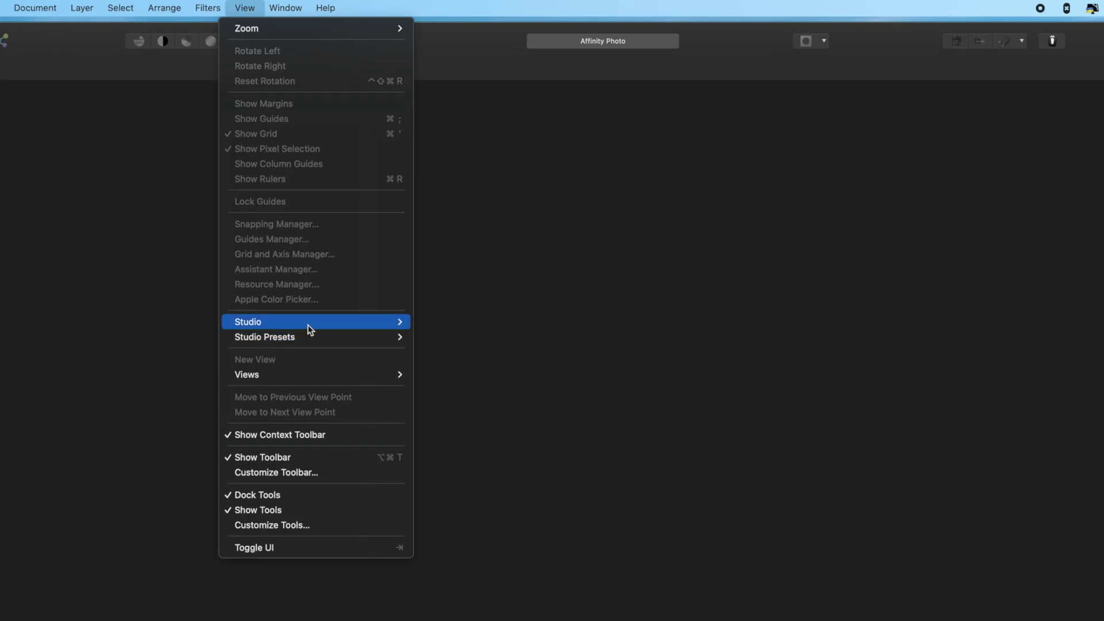
mouse_move(313, 323)
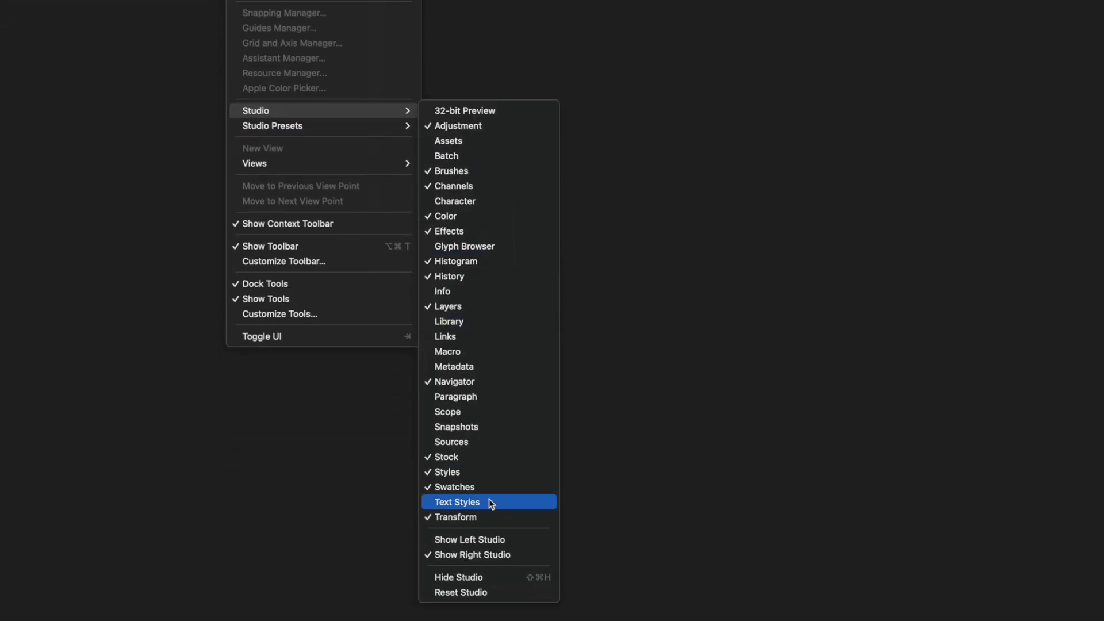
click(601, 439)
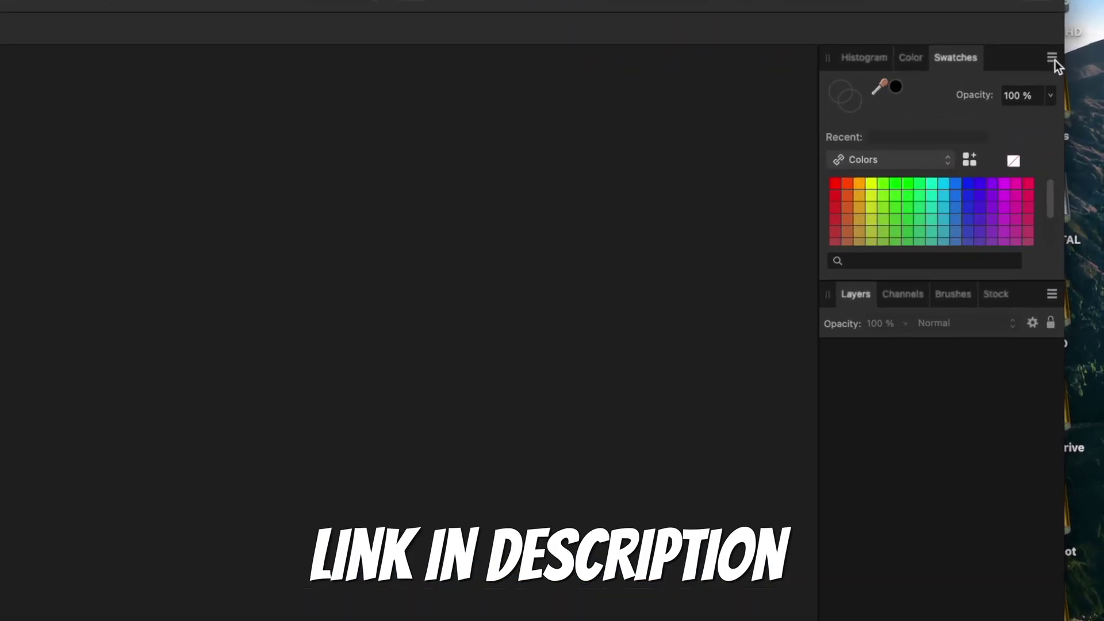
Step: Load the sunset-over-water JPG into Create Palette From Image and enter 3 colours
click(1053, 59)
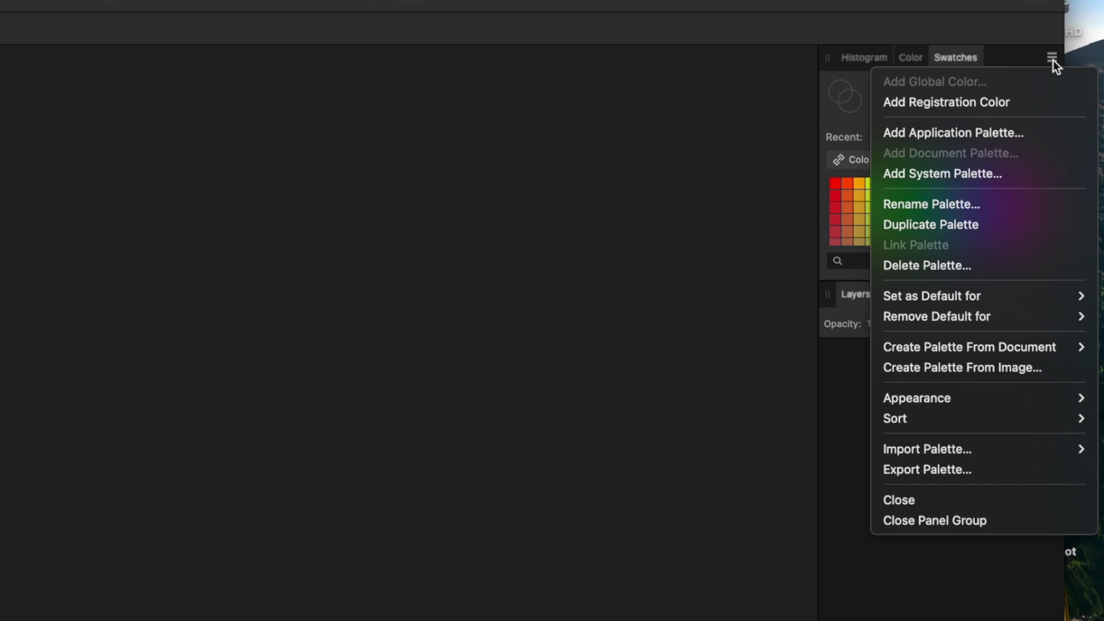
click(1056, 367)
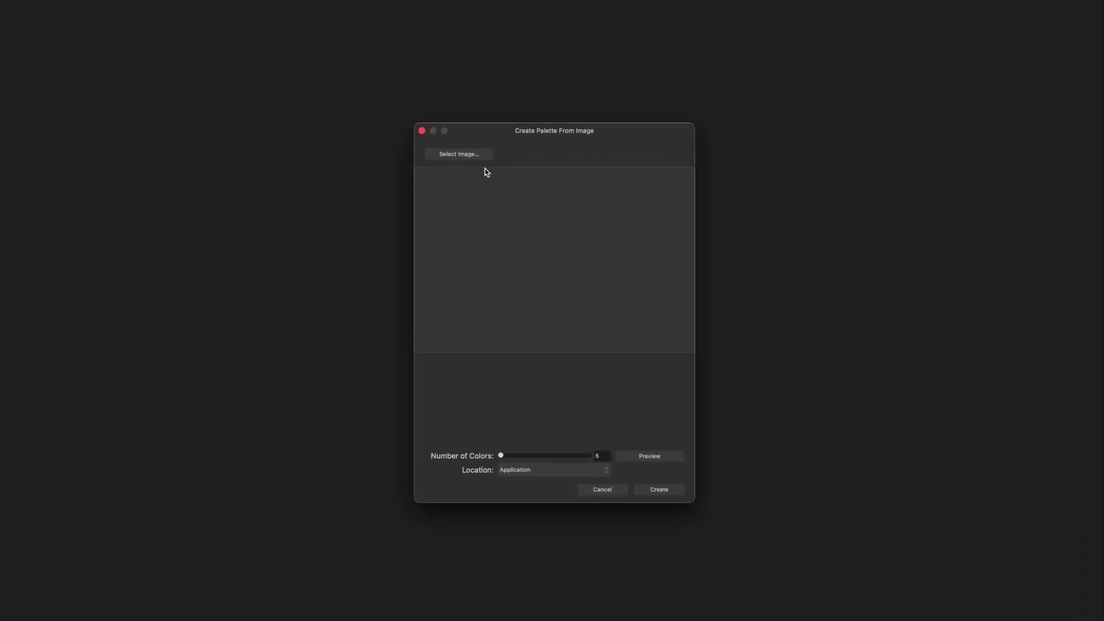
click(440, 125)
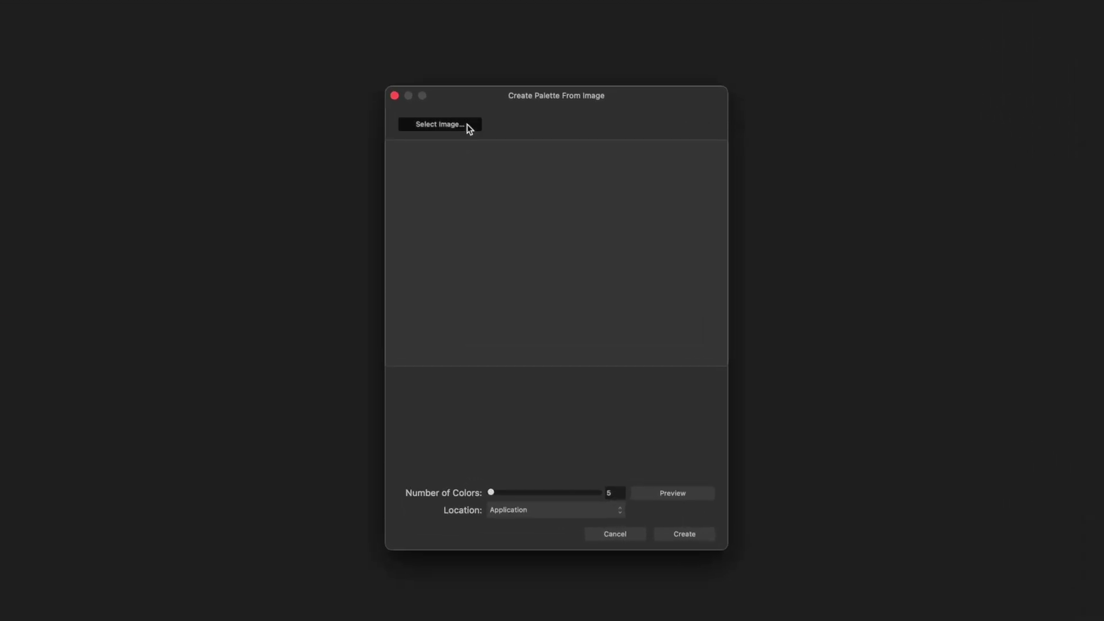
scroll(653, 366, down, 2)
scroll(651, 357, up, 10)
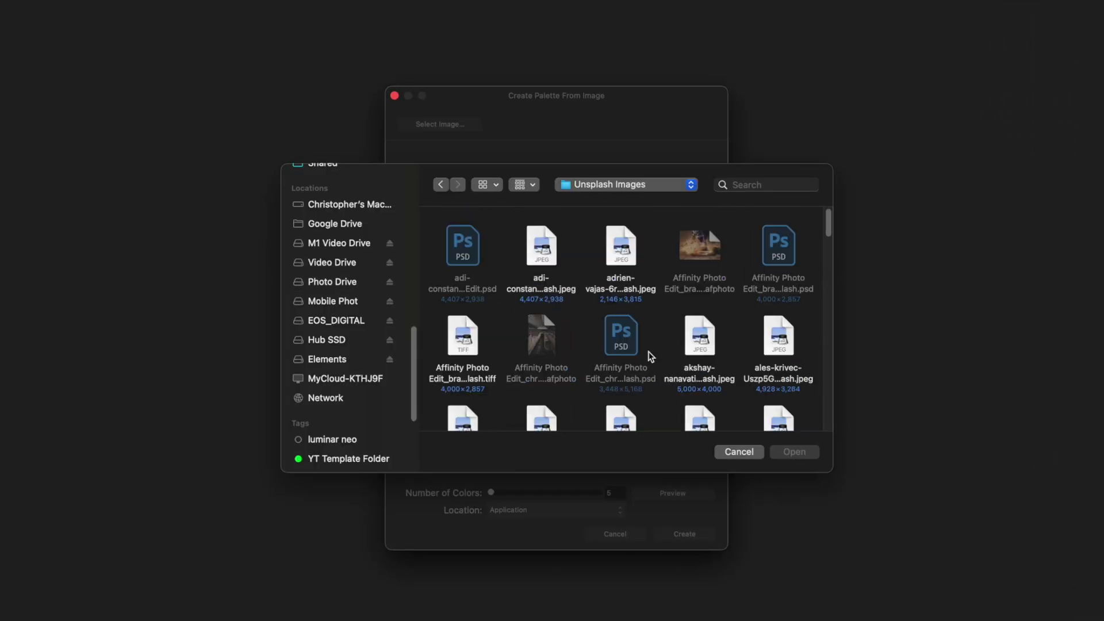
scroll(659, 357, down, 3)
click(700, 358)
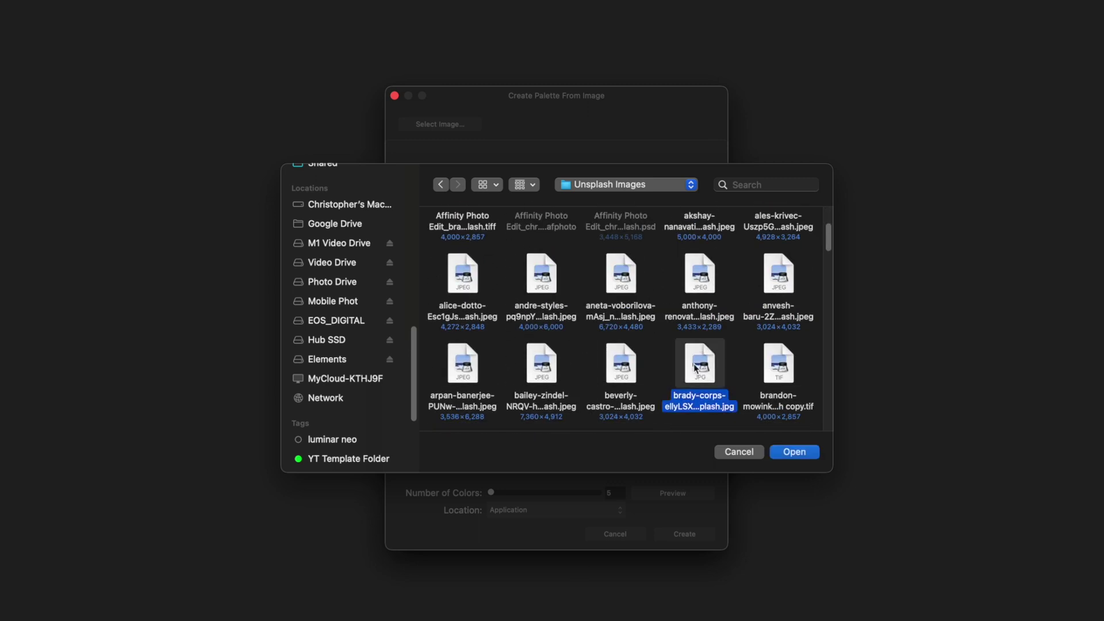
click(794, 452)
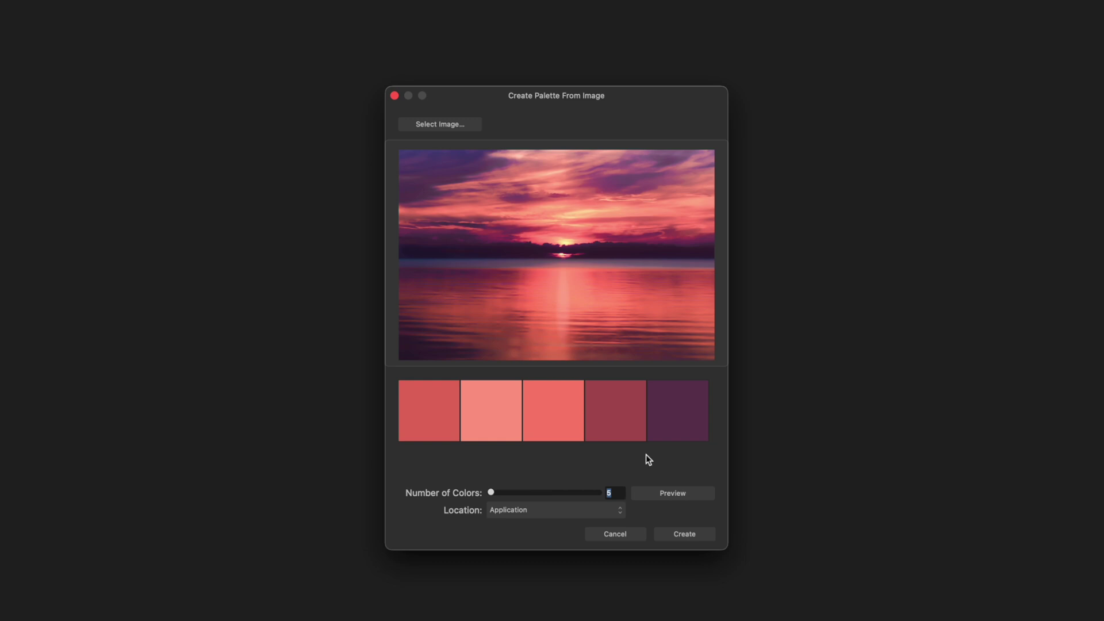
text(3)
Step: Preview the three-colour sunset palette and create it with Location set to Application
click(670, 492)
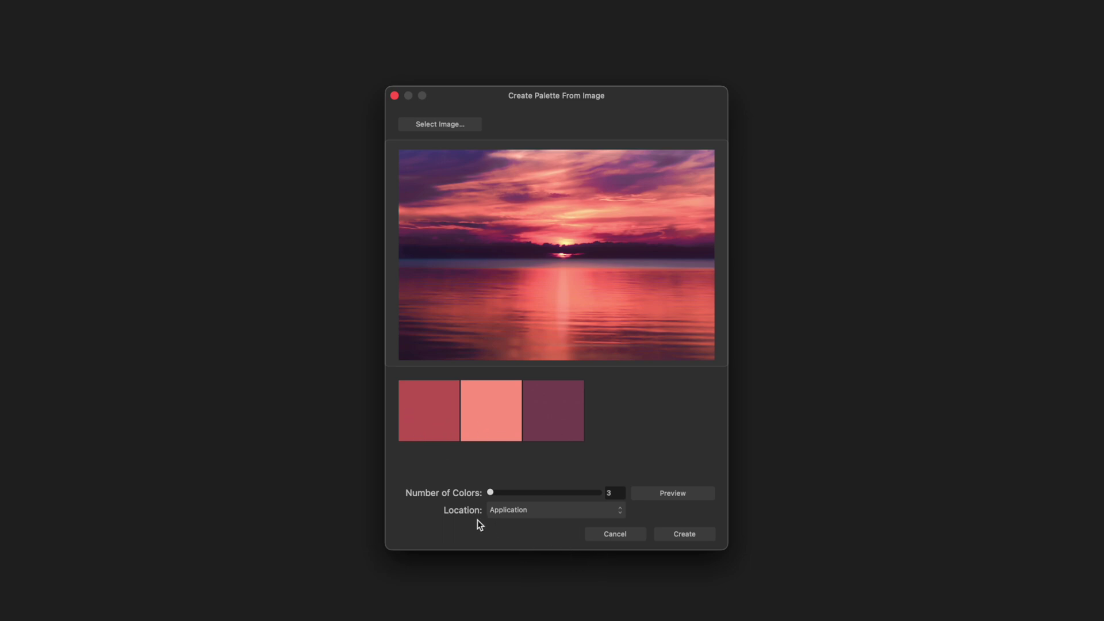
click(529, 514)
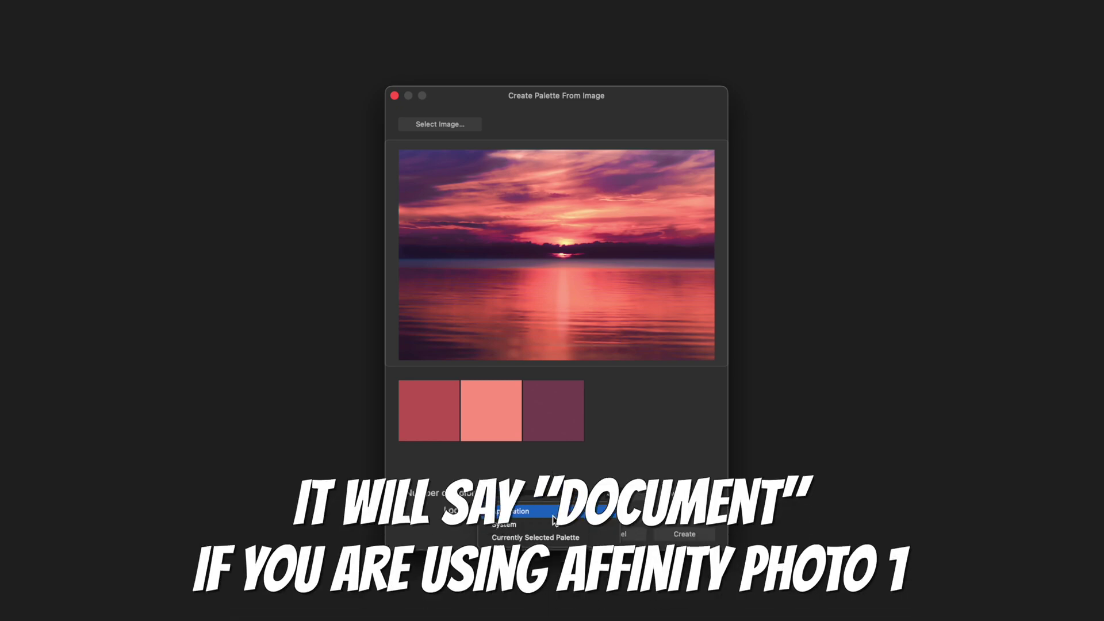
click(553, 515)
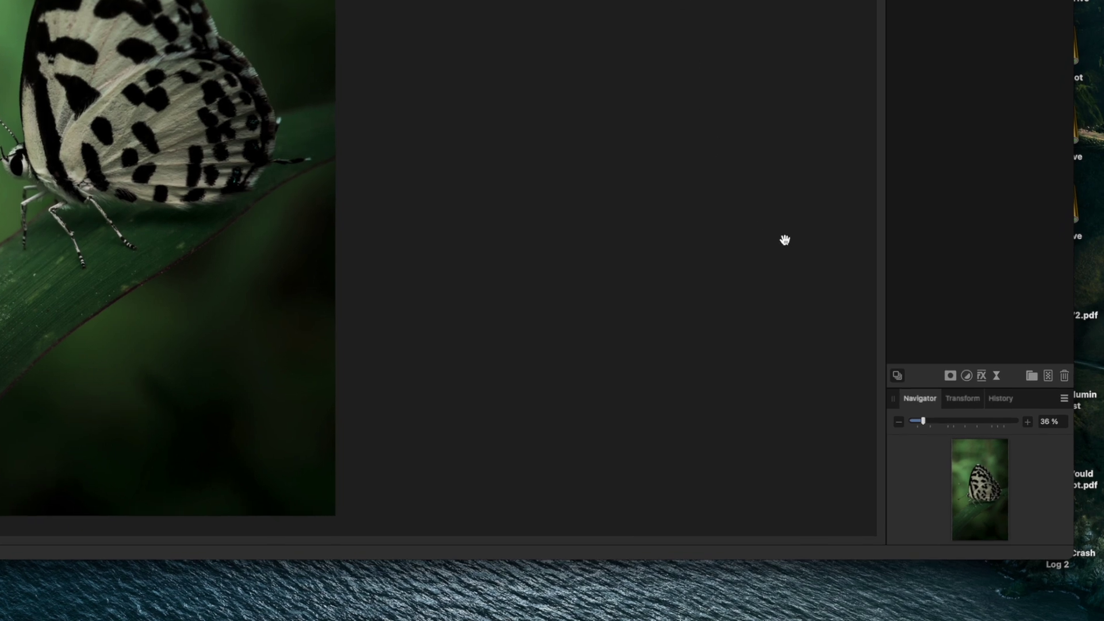
Step: Add a Gradient Map adjustment layer above the butterfly photo's Background layer
click(968, 376)
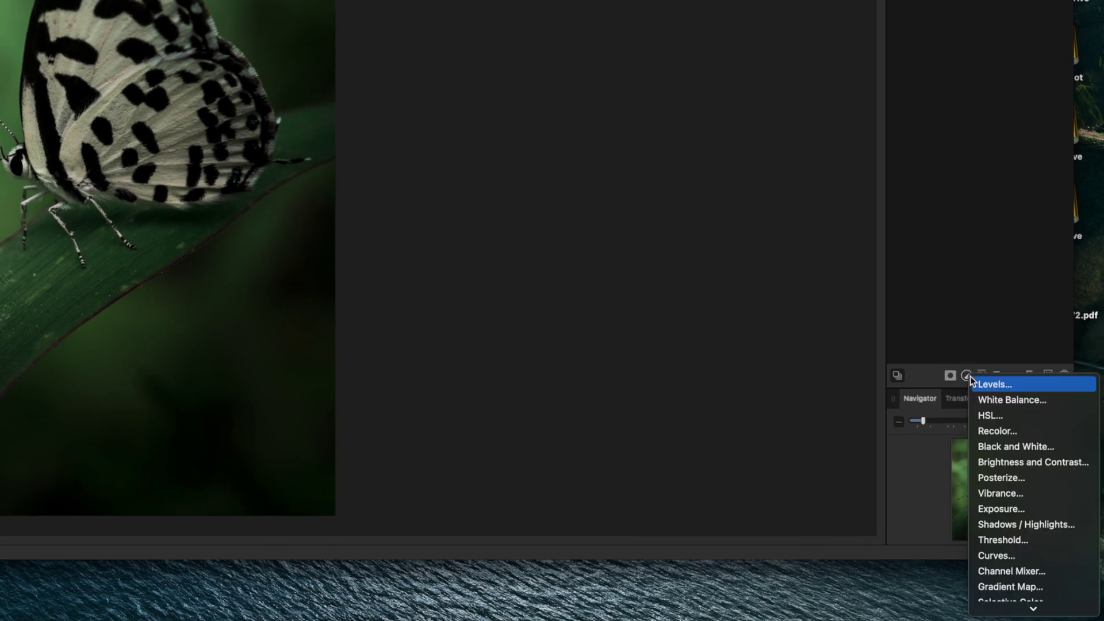
scroll(1063, 587, down, 3)
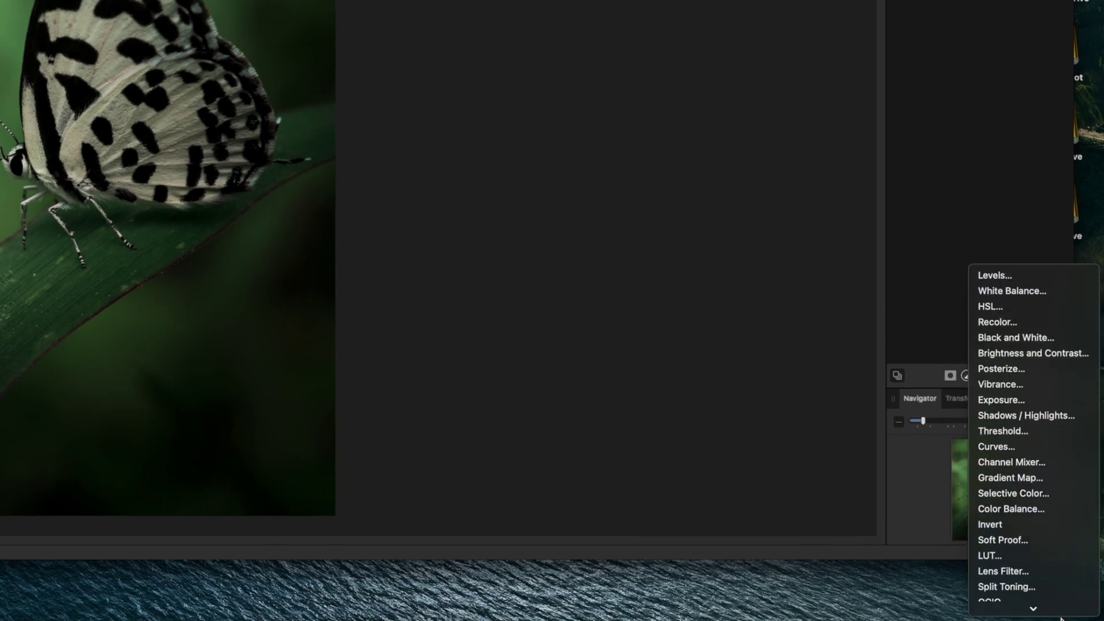
click(1051, 468)
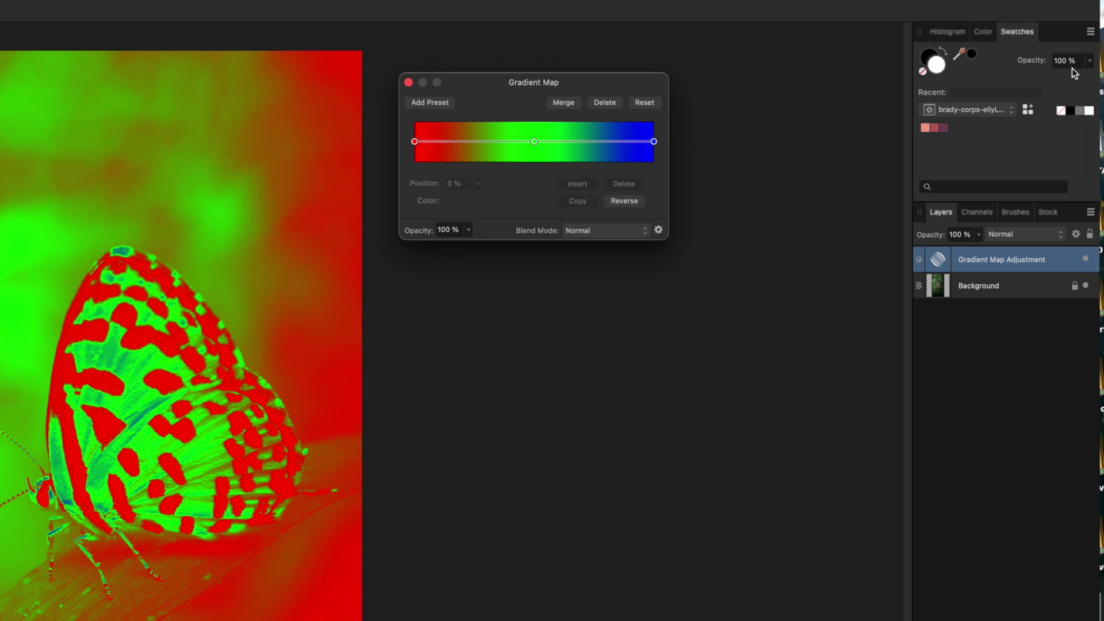
Step: Display the sunset palette's three pink-to-mauve colours as Large swatches
click(1092, 34)
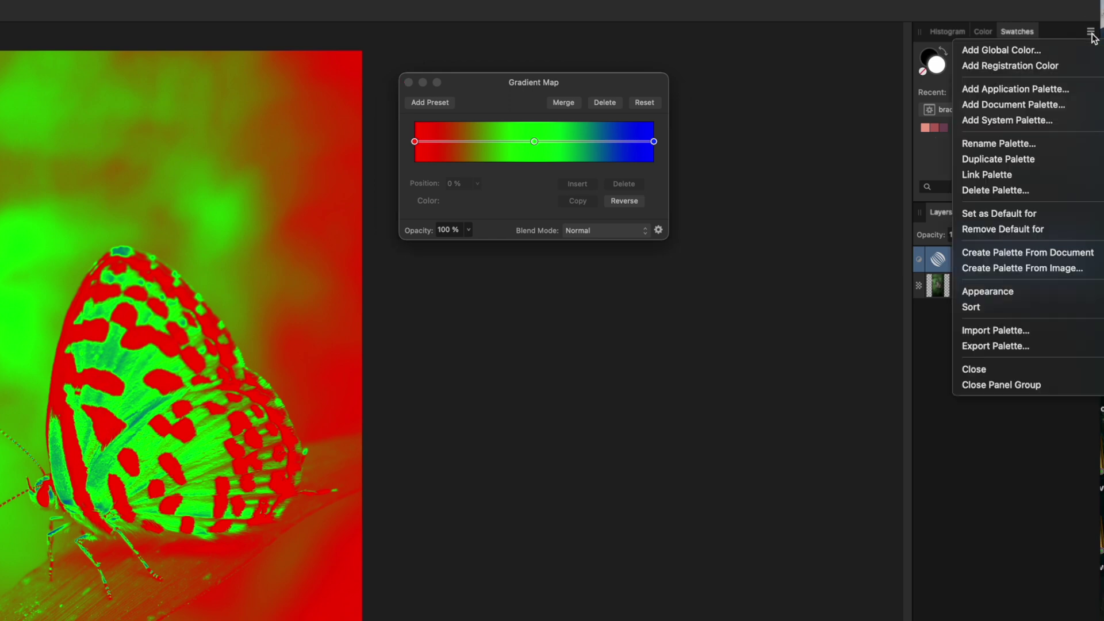
mouse_move(1047, 289)
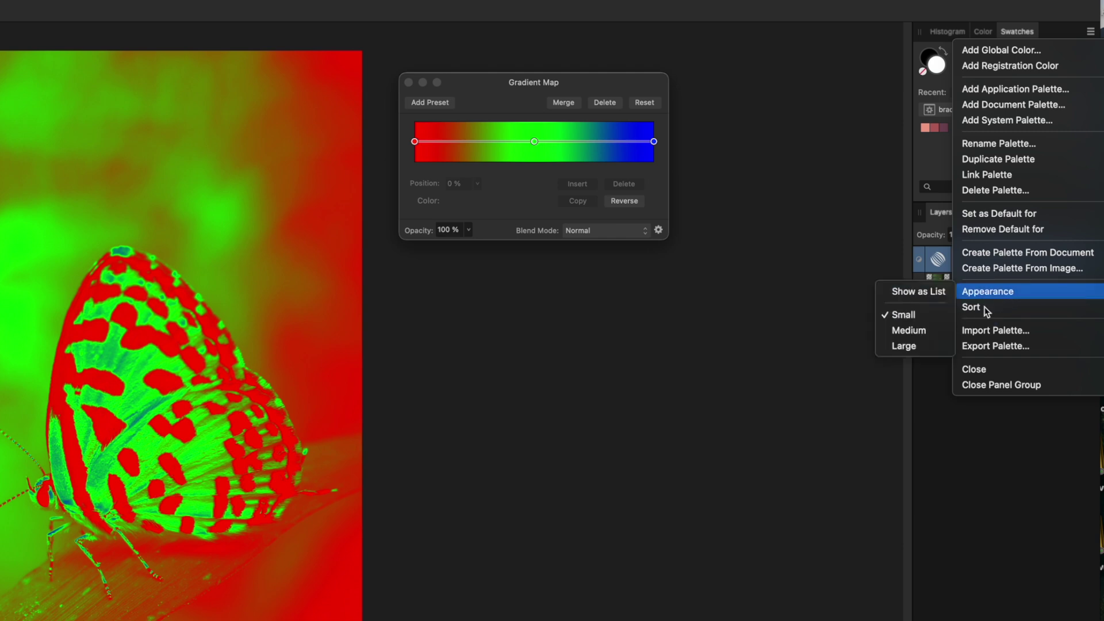
click(930, 345)
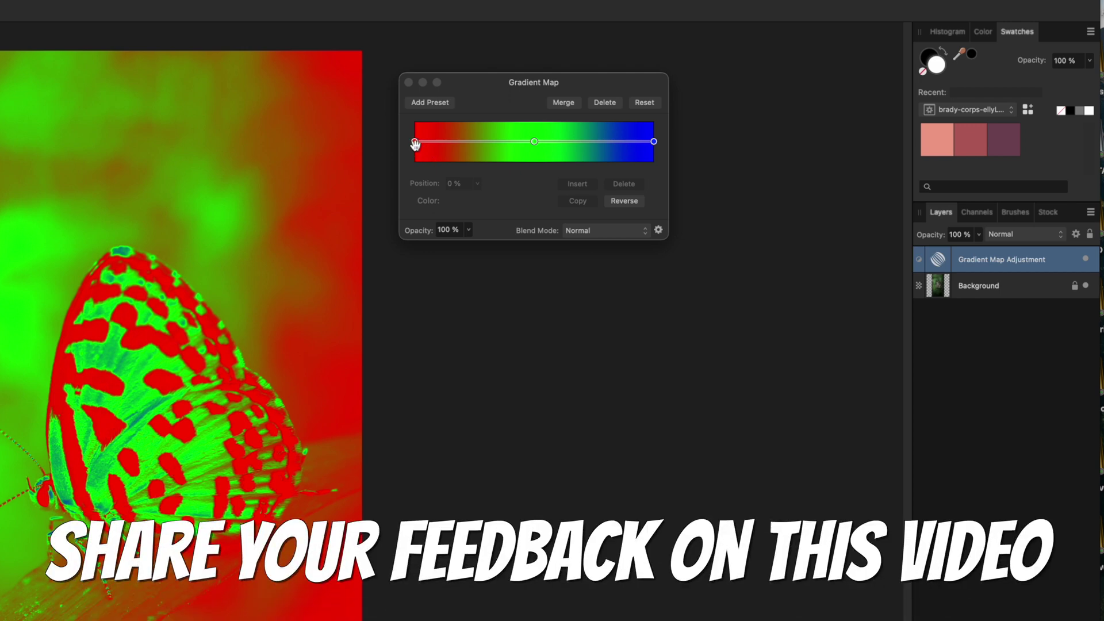
click(414, 141)
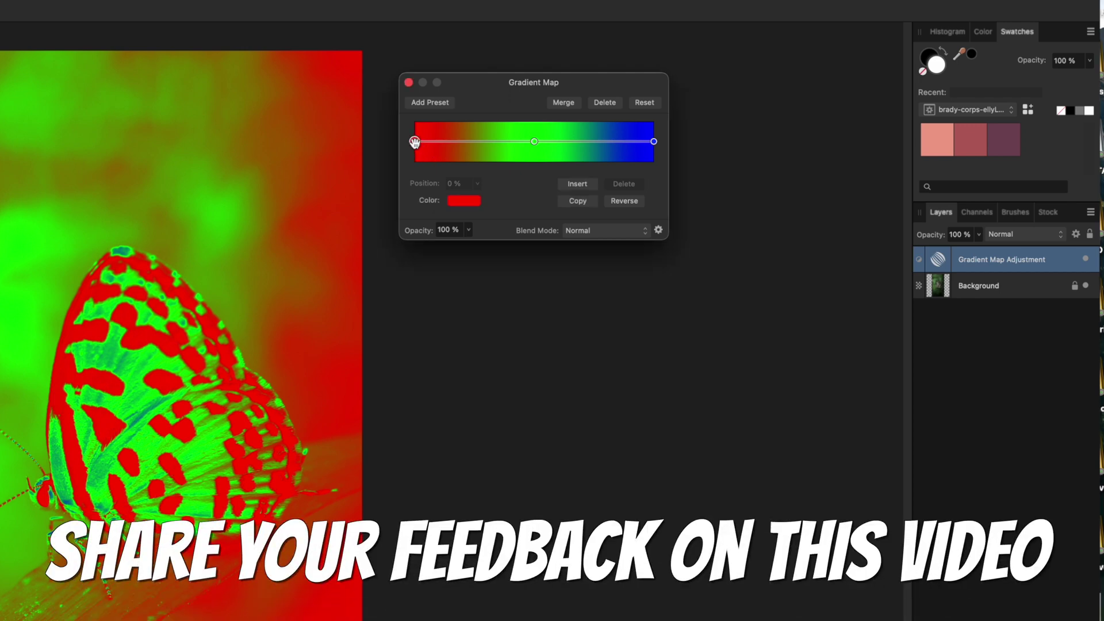
Step: Change the gradient's left stop from red to the dark mauve swatch, #764958
click(467, 200)
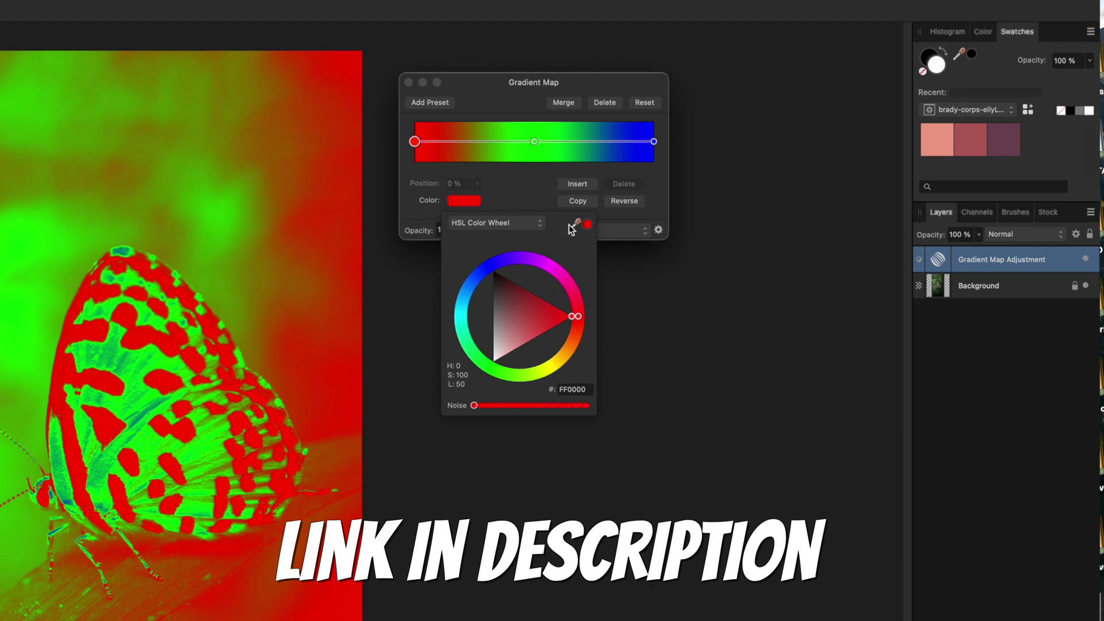
drag(574, 224, 1003, 146)
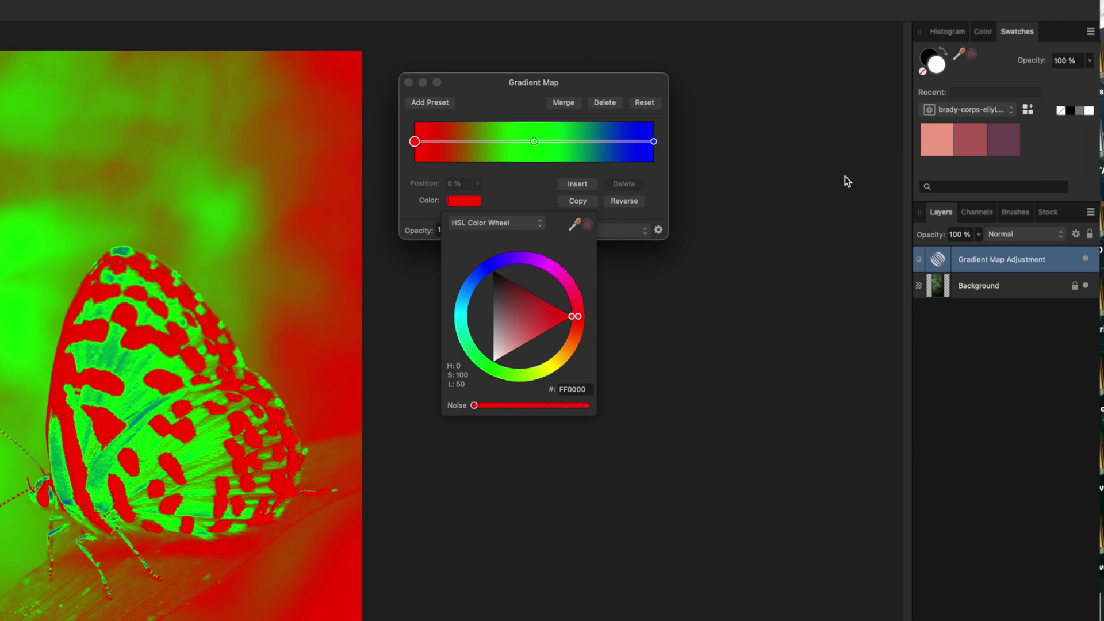
click(587, 224)
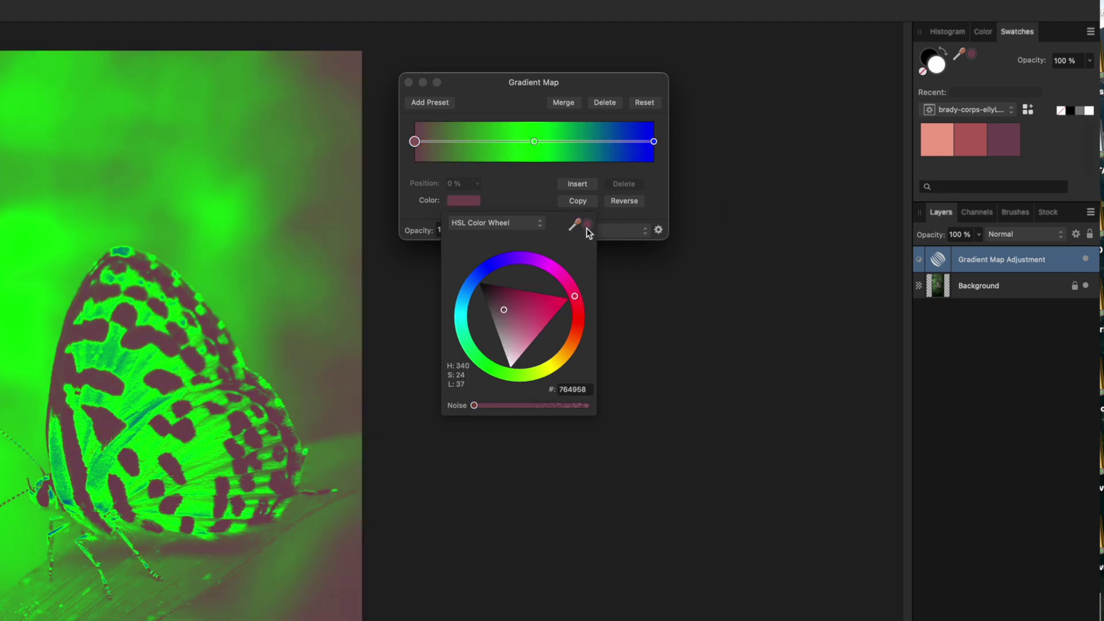
click(534, 142)
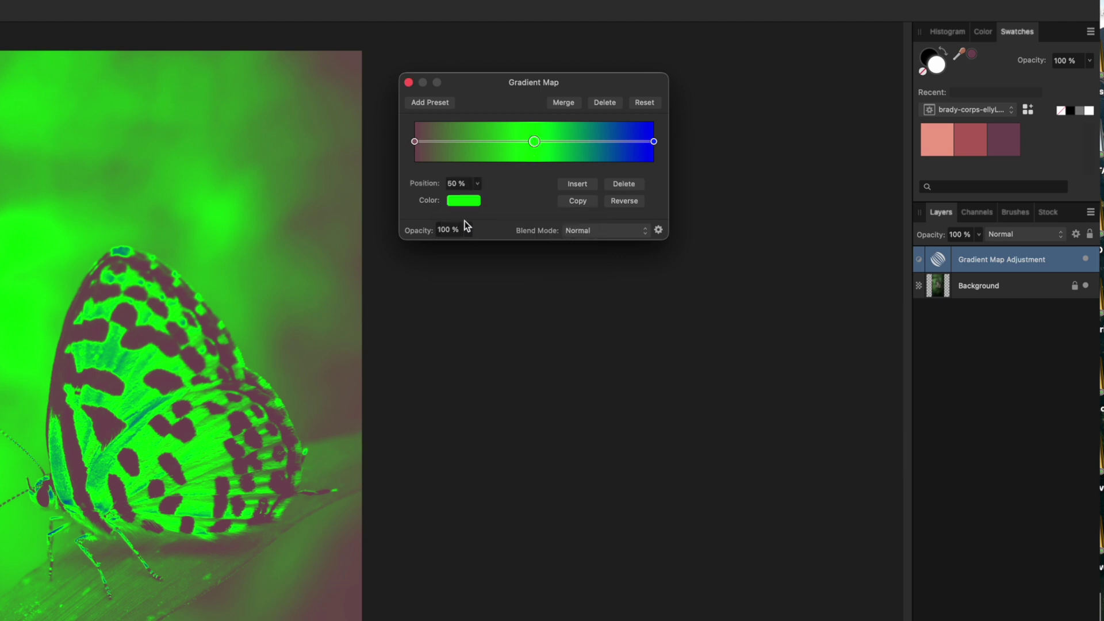
Step: Change the gradient's middle stop from green to the dusty red swatch, #B5625E
click(463, 203)
drag(573, 225, 972, 140)
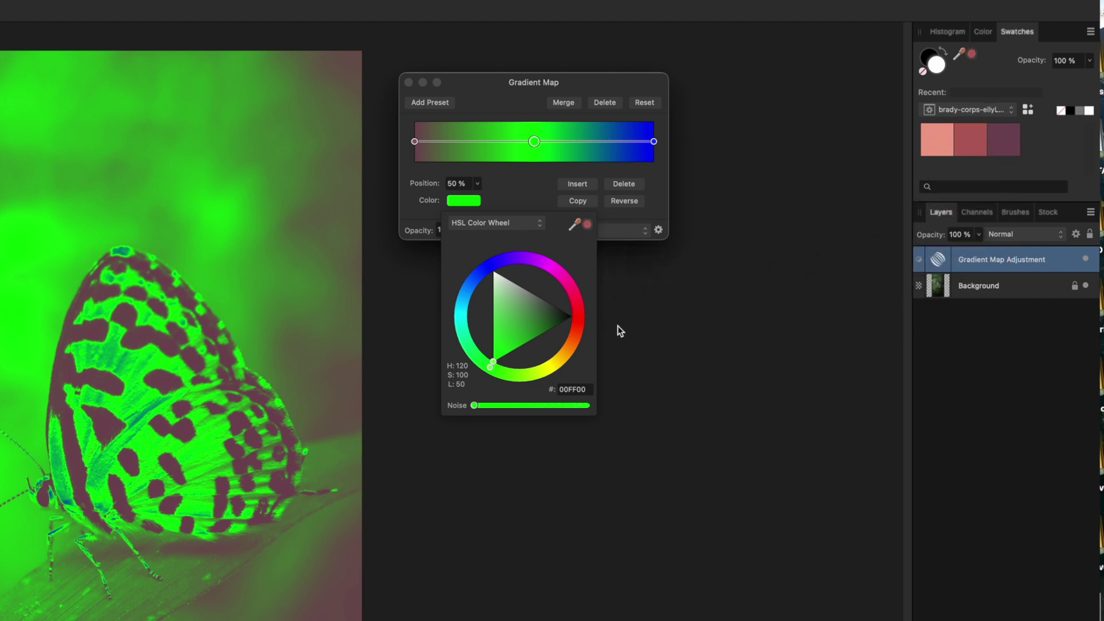
click(588, 225)
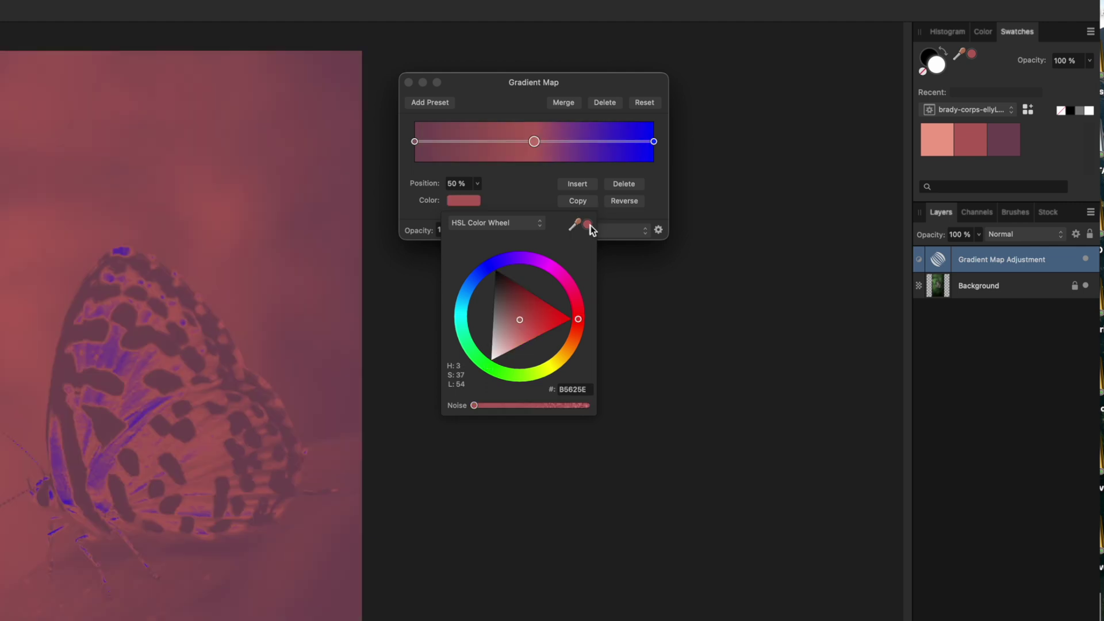
Step: Set the gradient's right end stop to the light pink swatch, #EFA08D
click(654, 142)
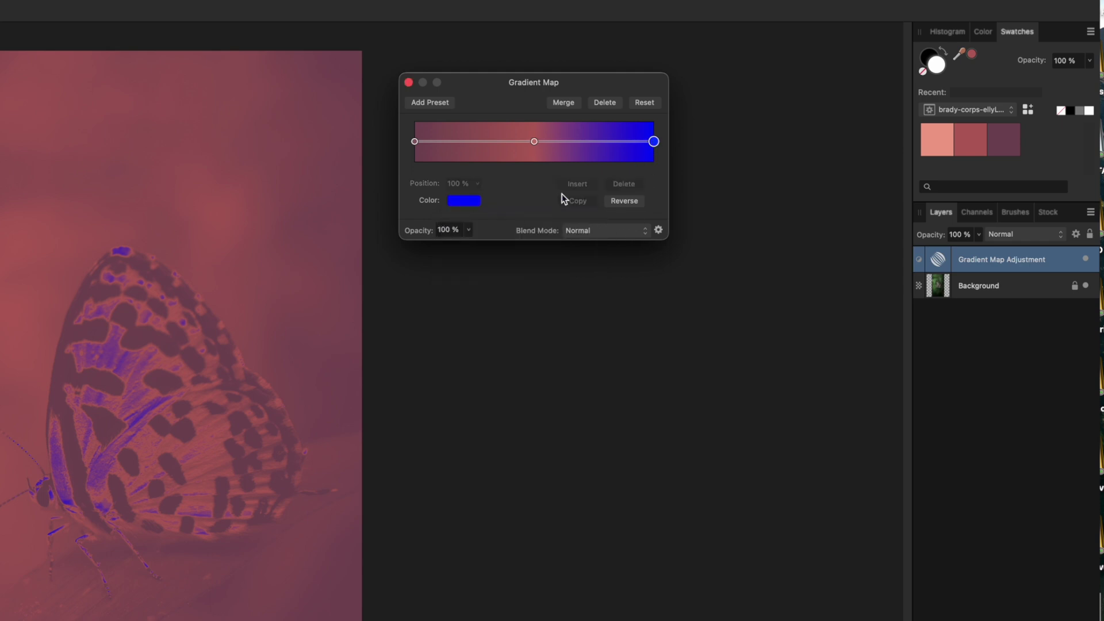
click(463, 201)
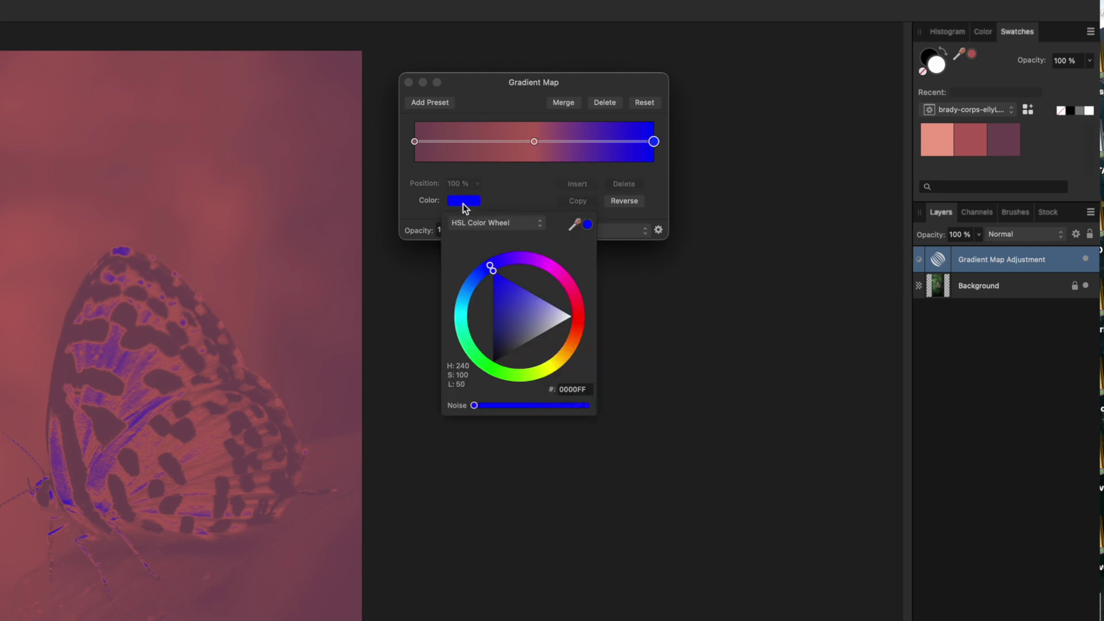
drag(573, 224, 938, 137)
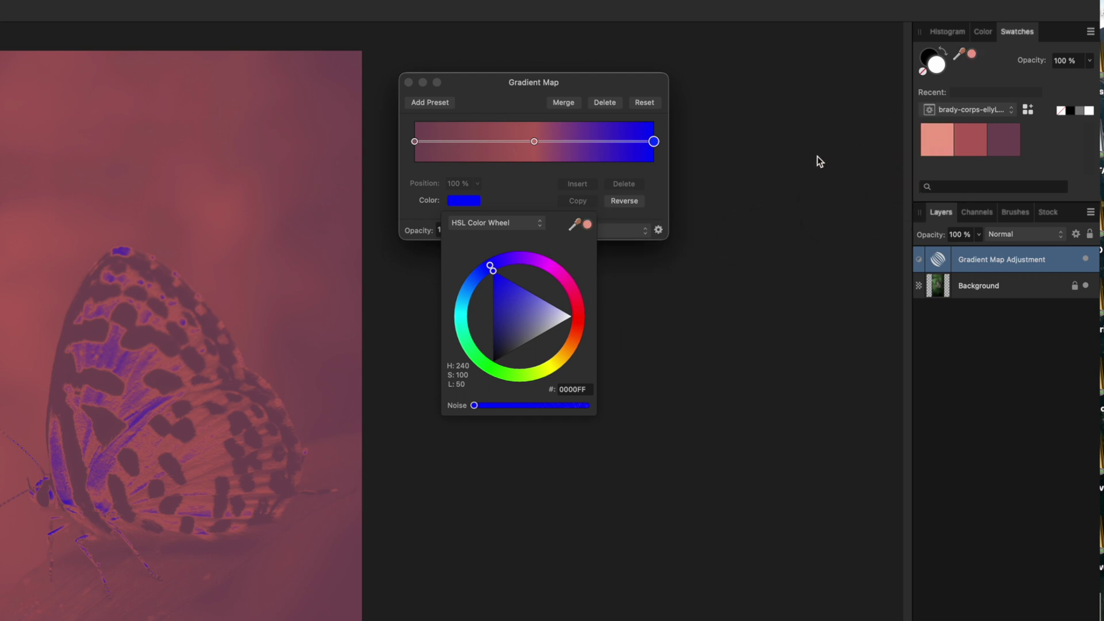
click(587, 224)
Step: Switch the Gradient Map blend mode to Color and close its settings dialog
key(Escape)
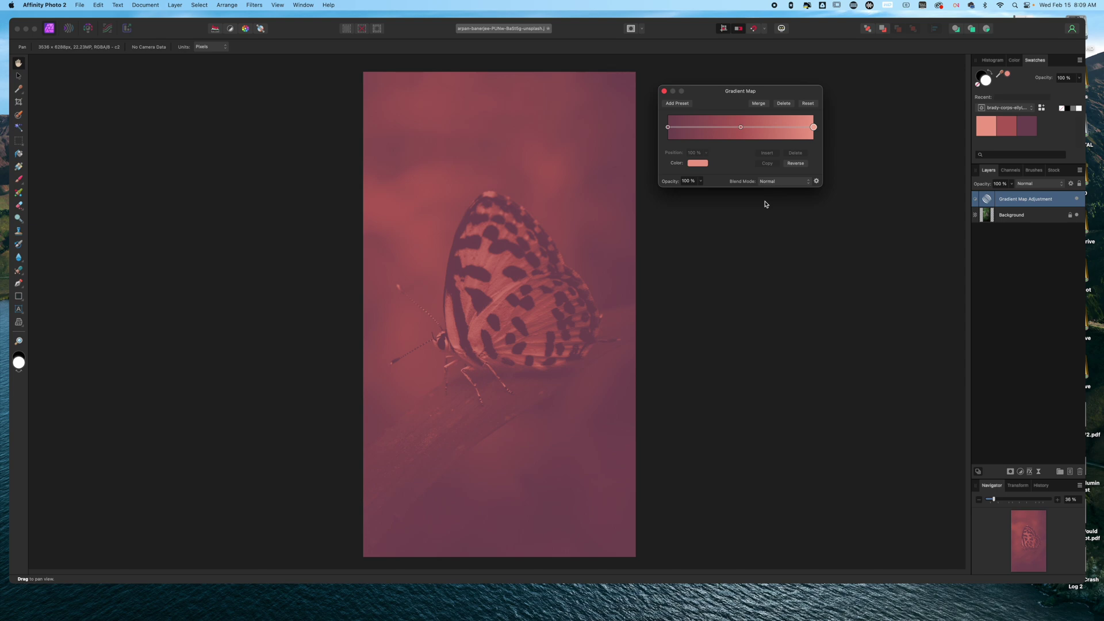
click(783, 182)
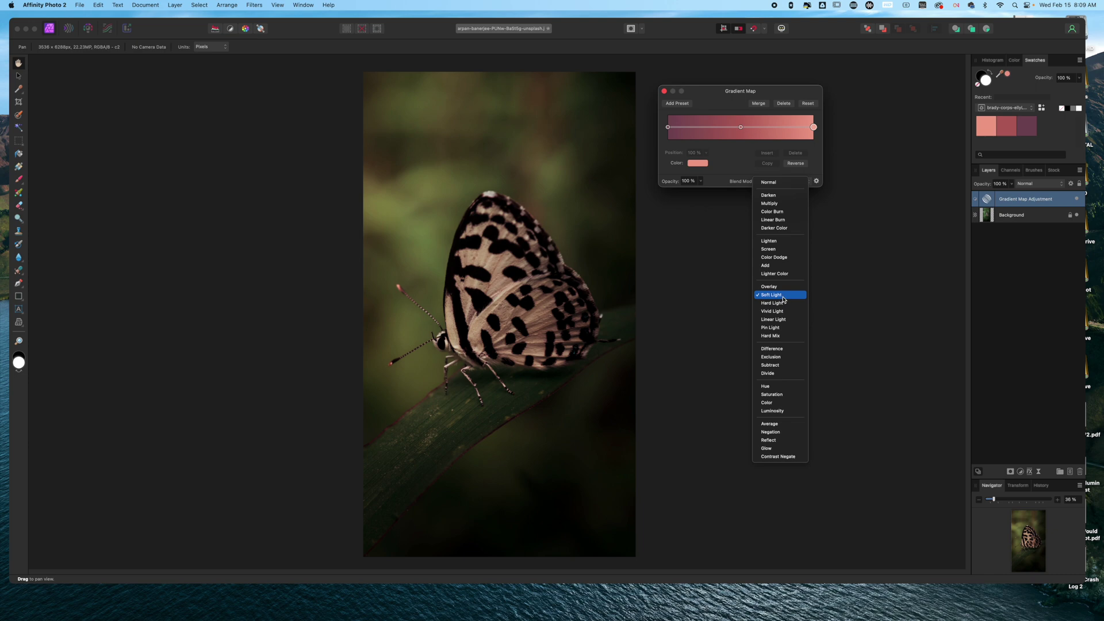
click(777, 404)
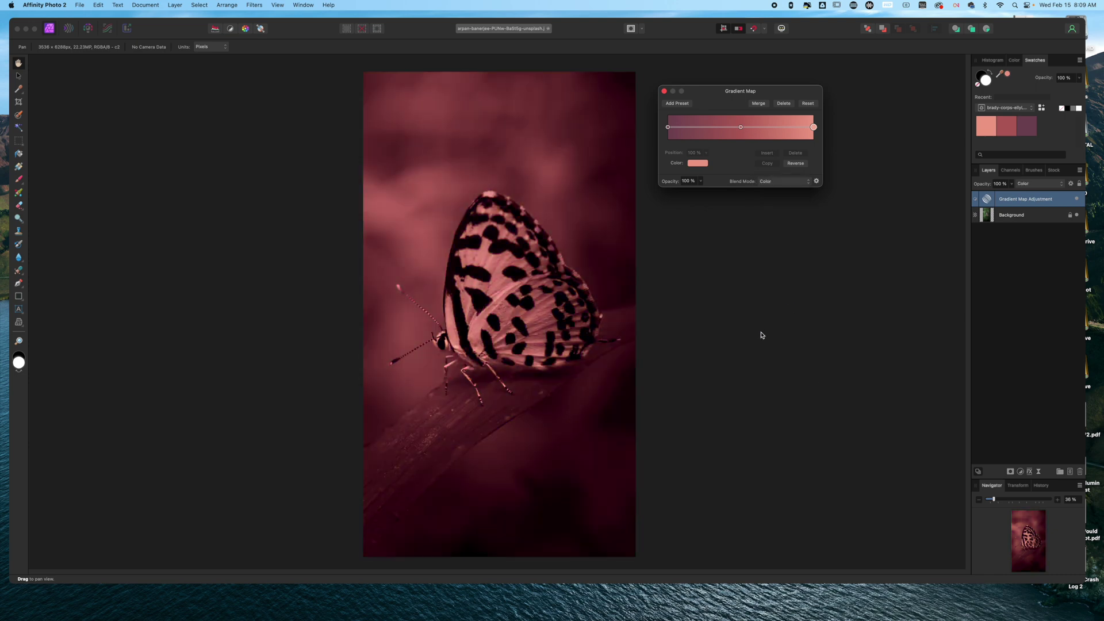
click(665, 91)
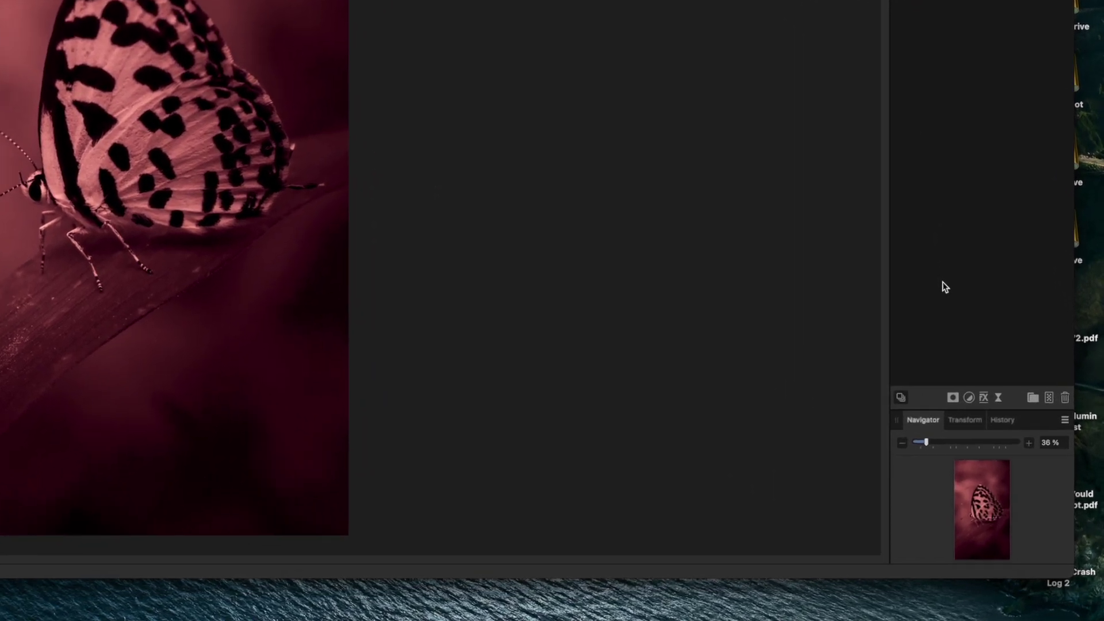
Step: Add a Curves adjustment layer above the Gradient Map
click(966, 394)
scroll(992, 540, down, 3)
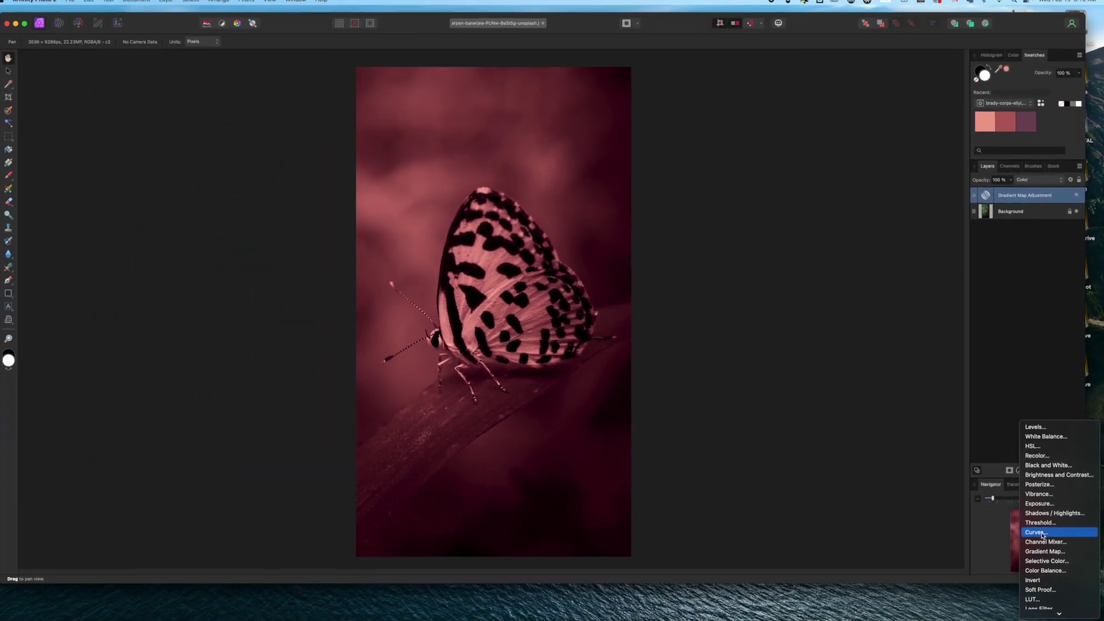
click(1036, 532)
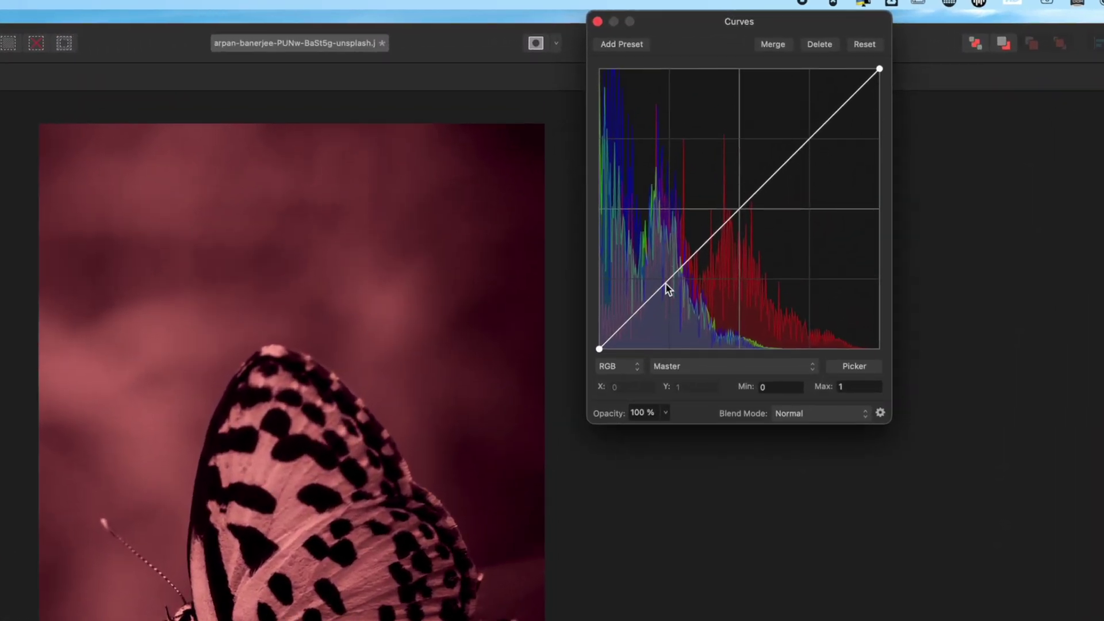
Step: Shape a gentle S-curve by slightly lowering the shadows and raising the highlights
click(683, 224)
drag(667, 288, 671, 288)
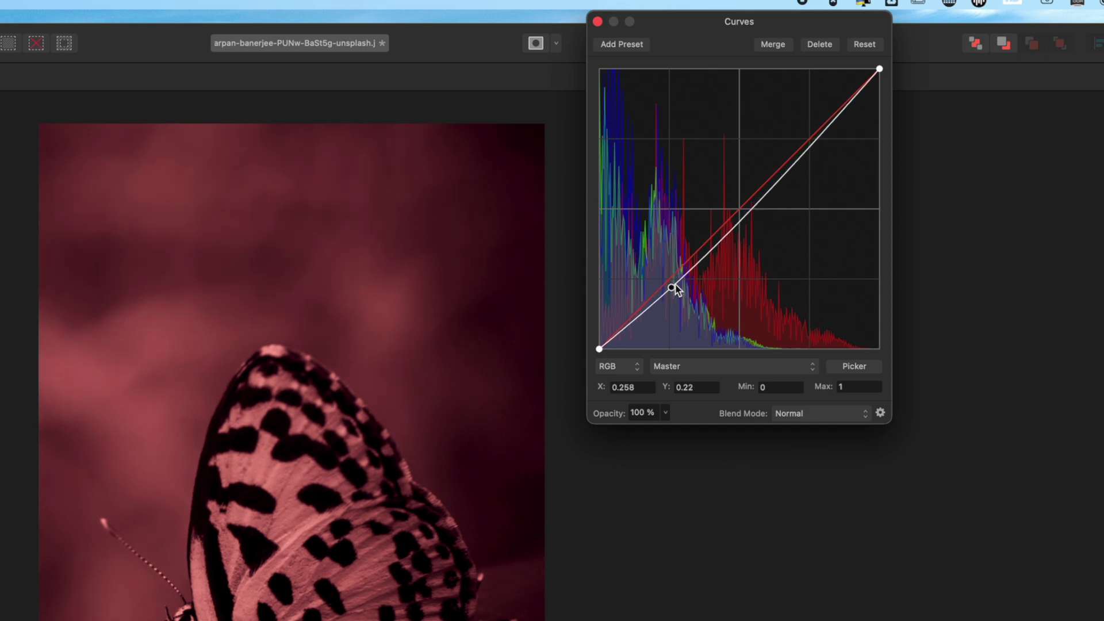
click(836, 123)
drag(835, 123, 833, 107)
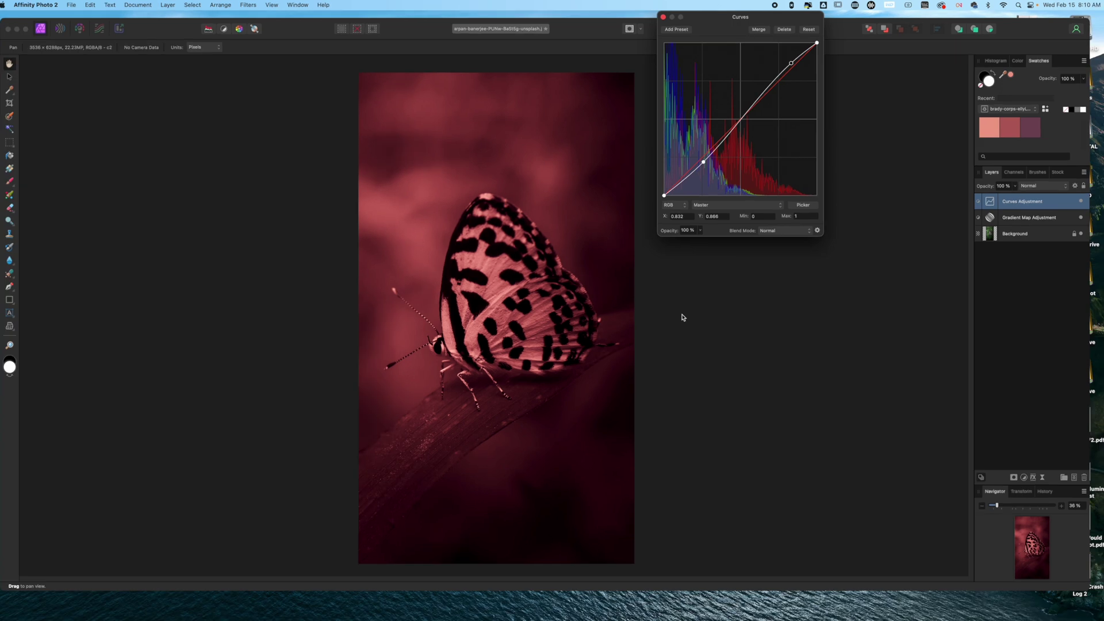
click(663, 16)
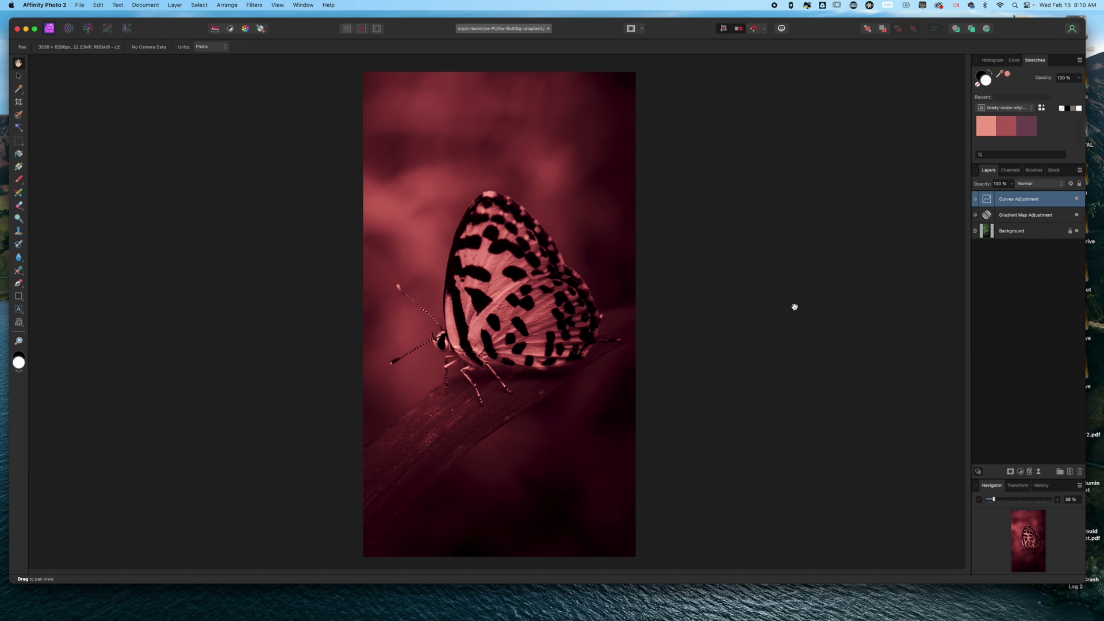
Step: Export the grade as a .cube LUT titled 'FWP Shades of Red' at 17×17×17
click(81, 6)
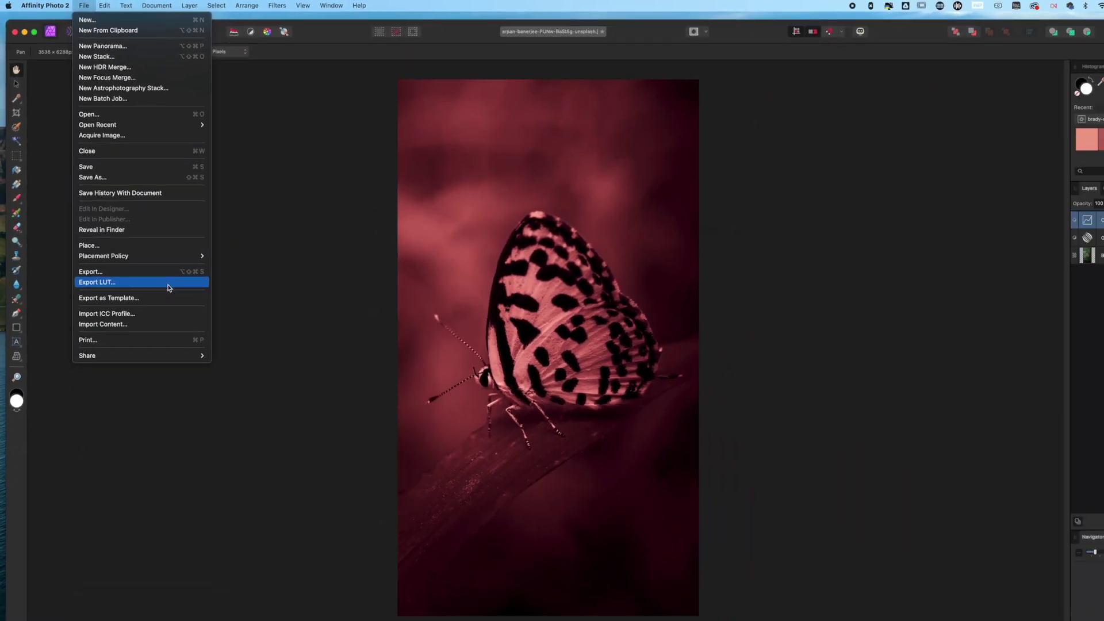
click(169, 282)
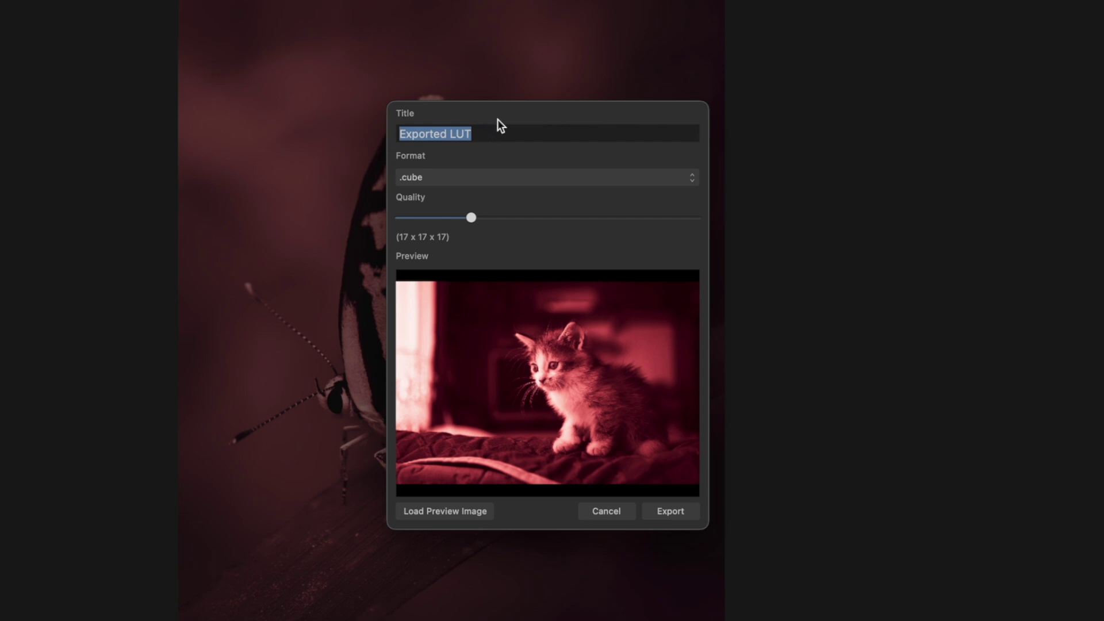
text(FWP Shades of Red)
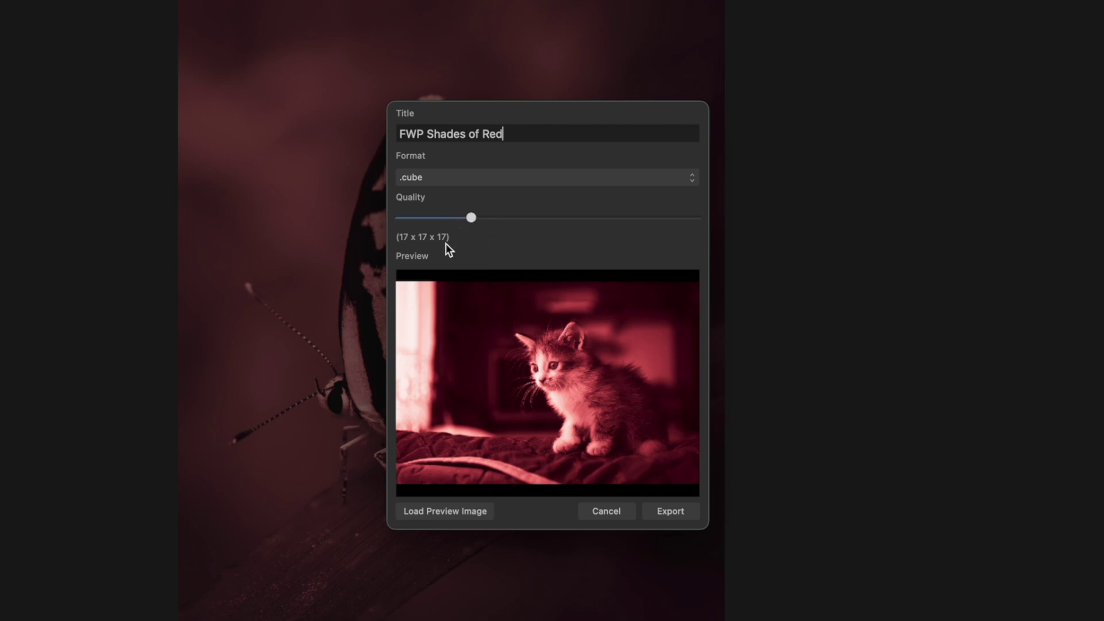
click(670, 511)
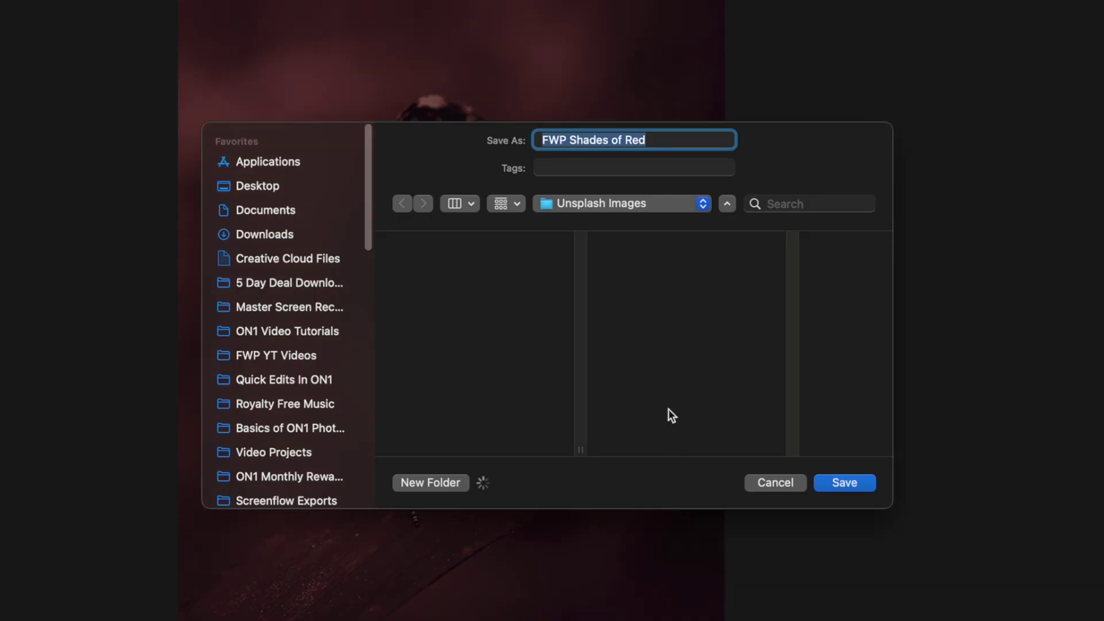
Step: Save the FWP Shades of Red LUT to Photo Drive > FWP Presets > FWP Lut Pack 1
scroll(299, 380, down, 10)
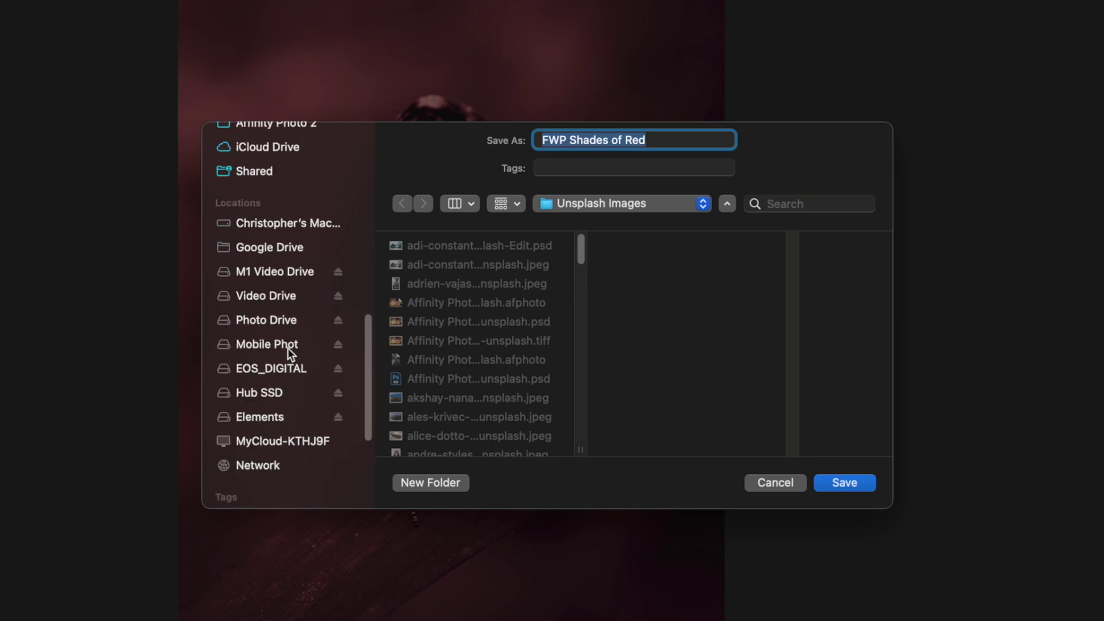
click(286, 326)
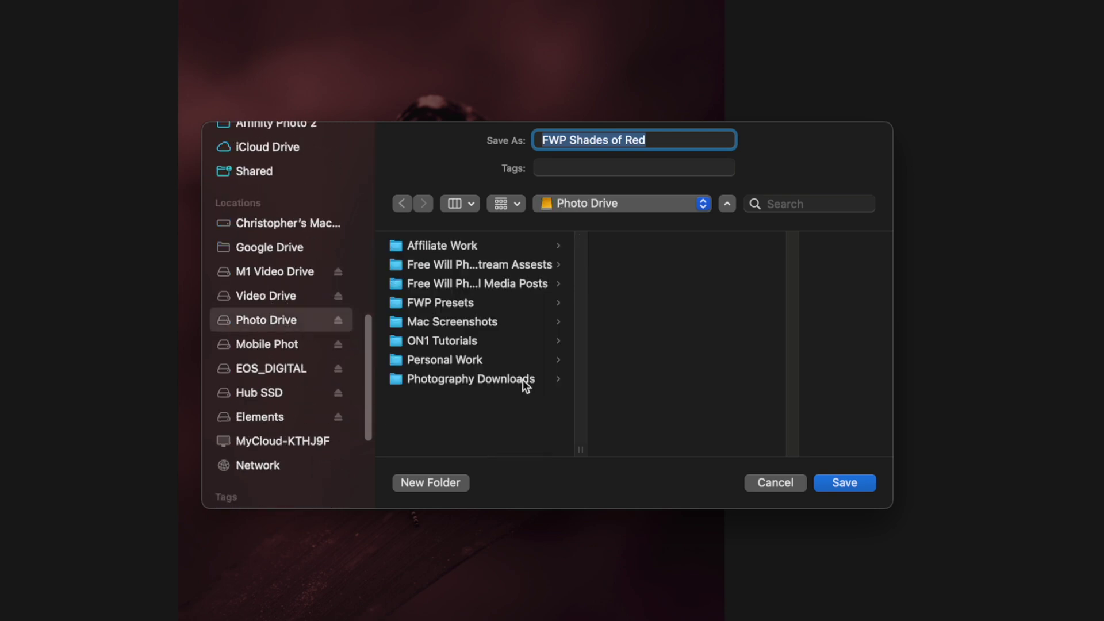
click(443, 305)
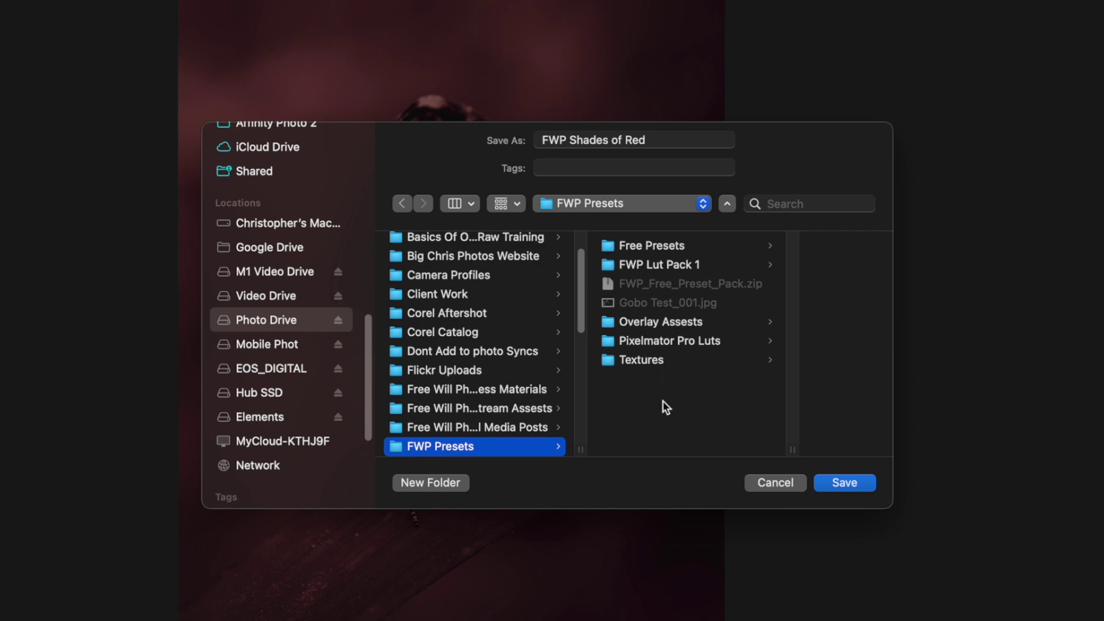
click(668, 265)
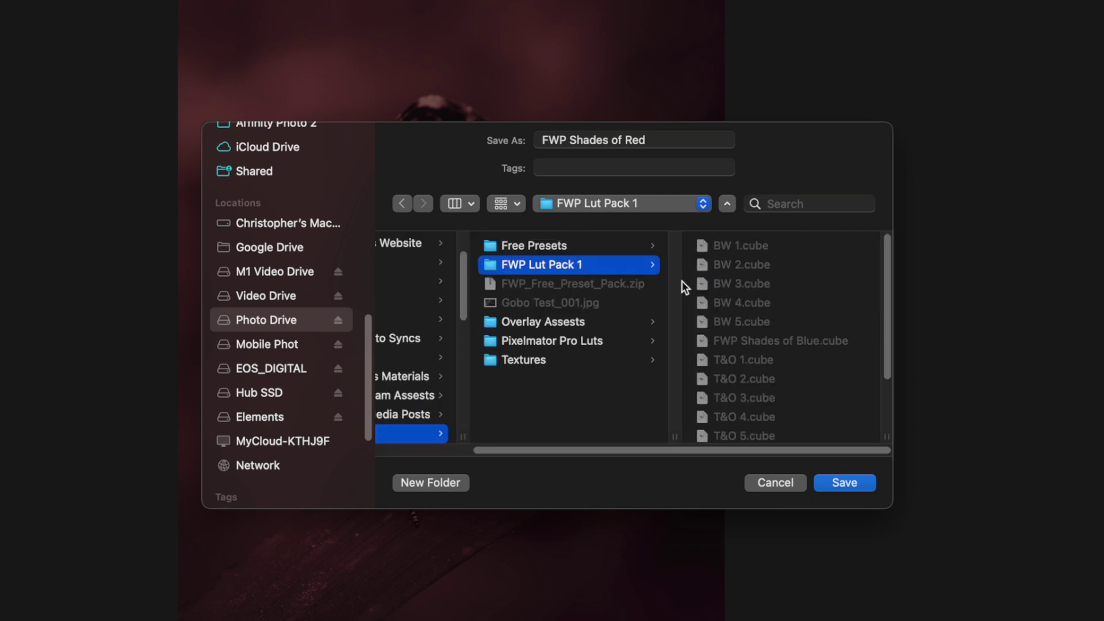
click(850, 485)
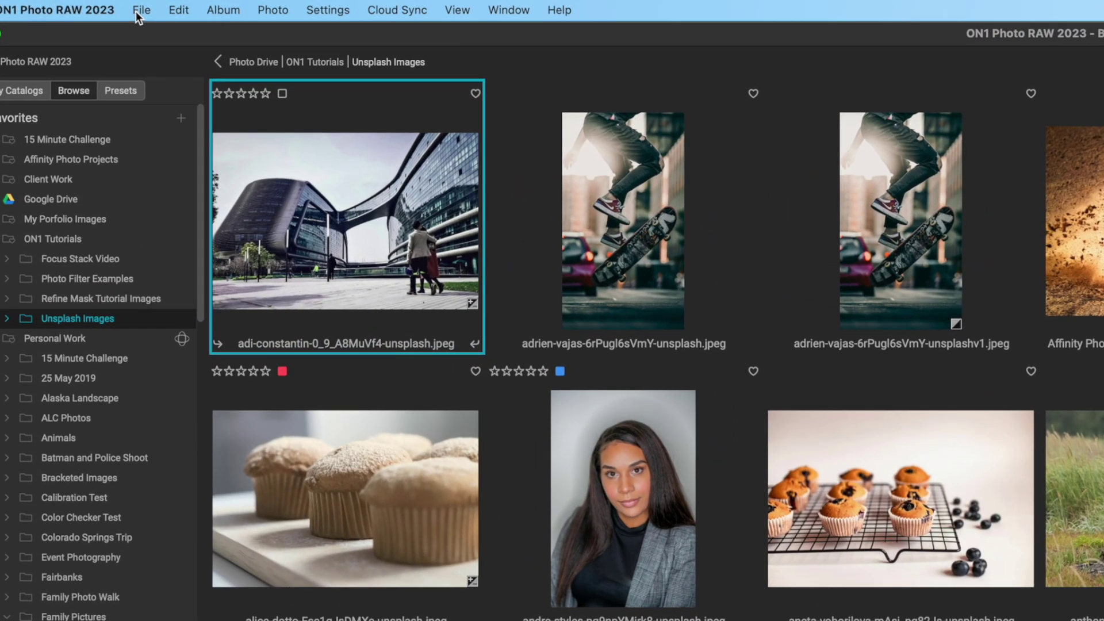
Step: Open ON1's Extras Manager on the LUTs tab with the FWP Lut Pack 1 category selected
click(138, 11)
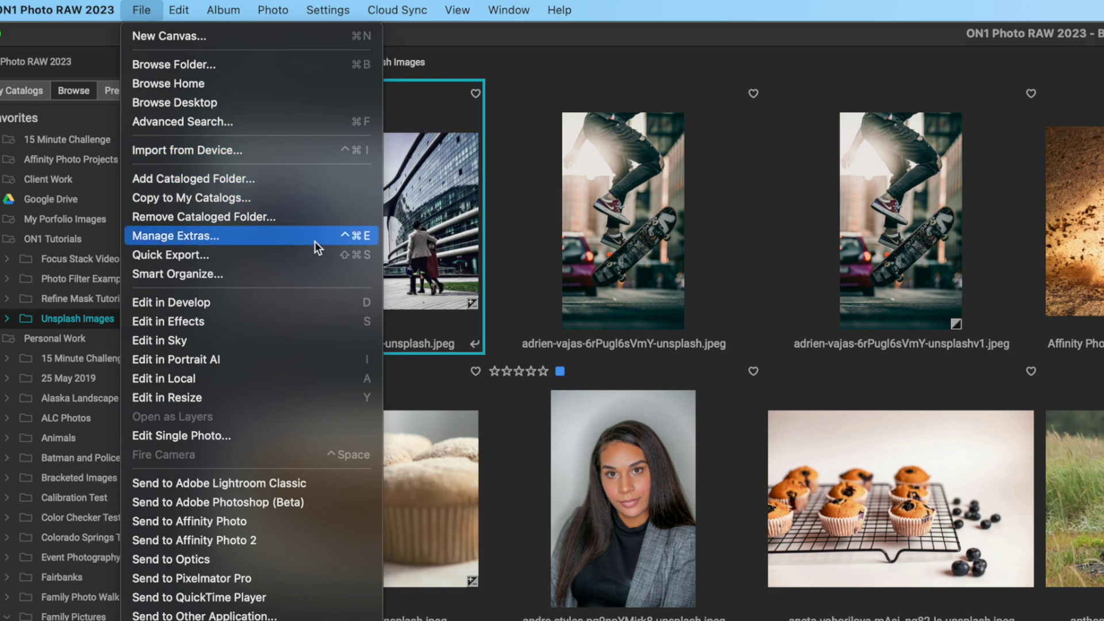
key(ctrl+super+e)
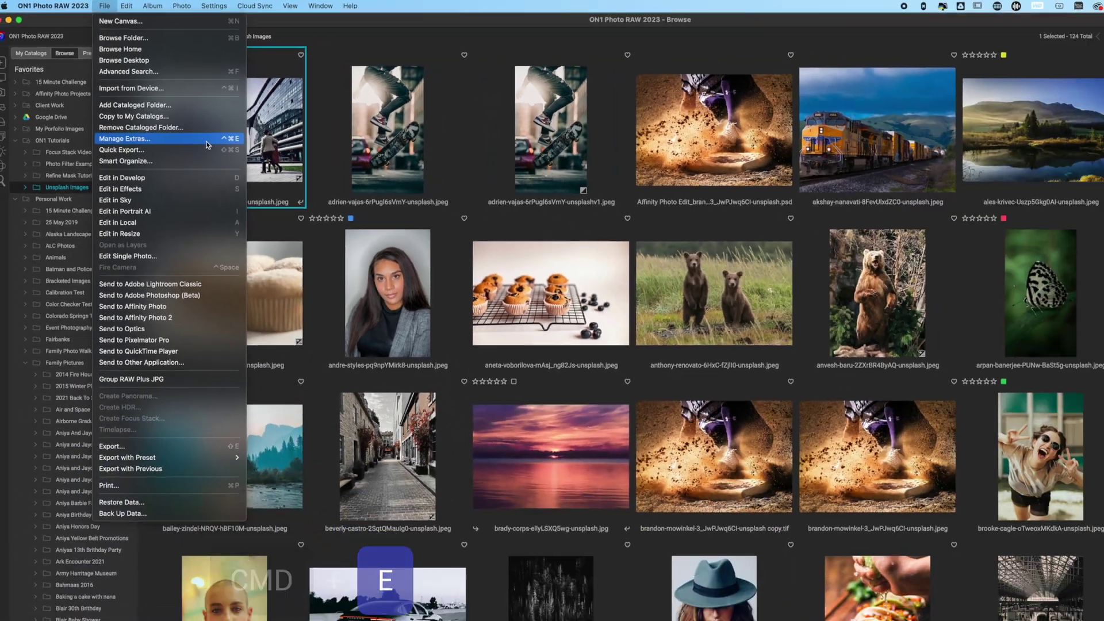
click(315, 240)
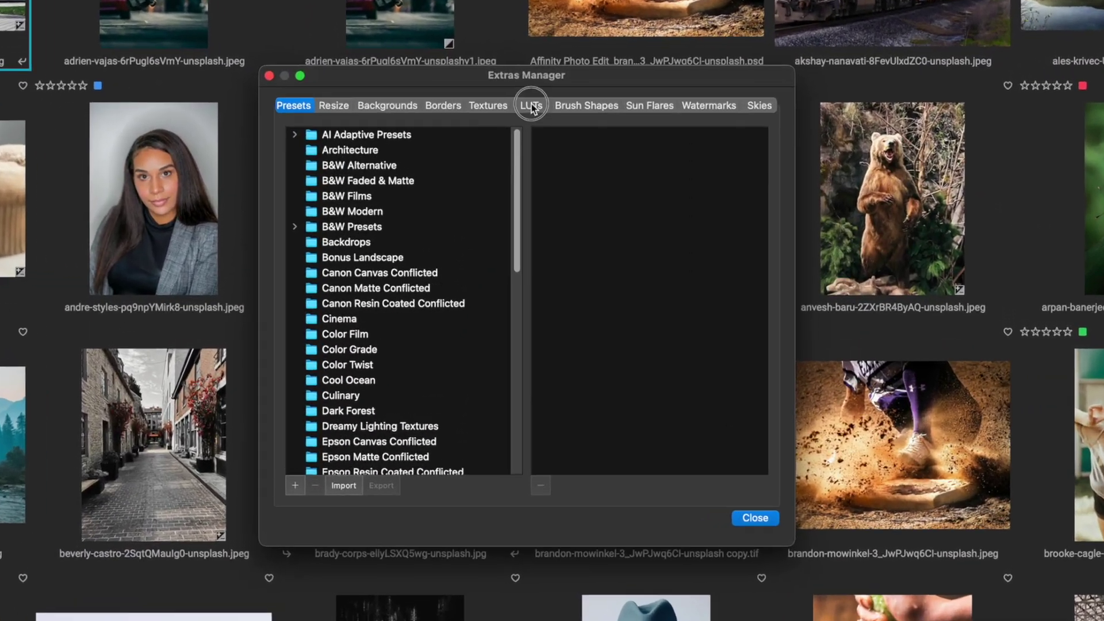
click(549, 196)
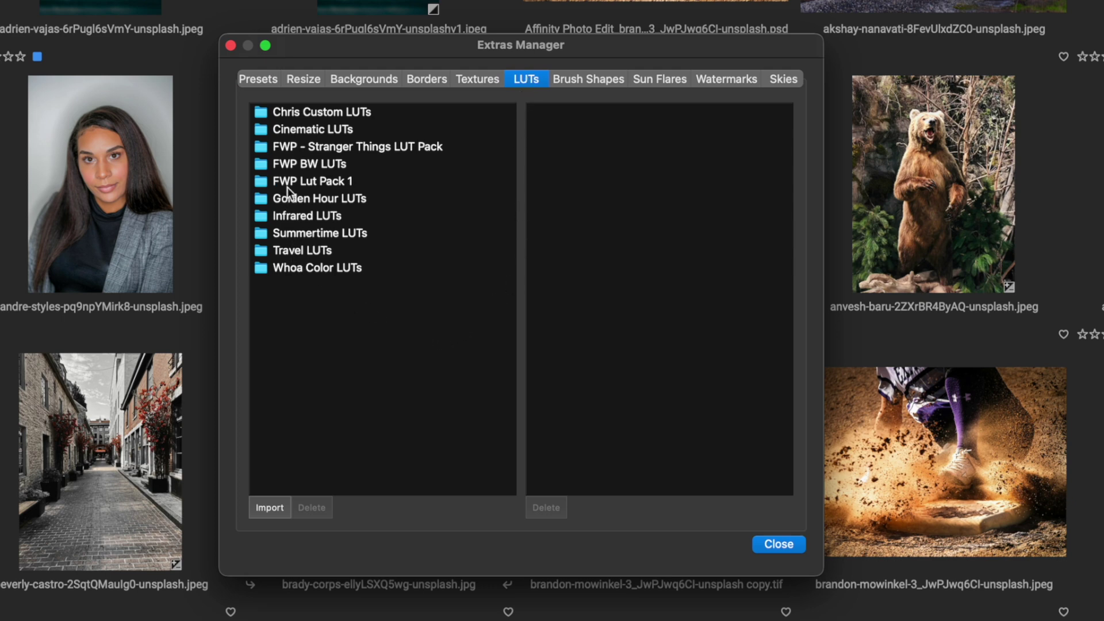
click(316, 183)
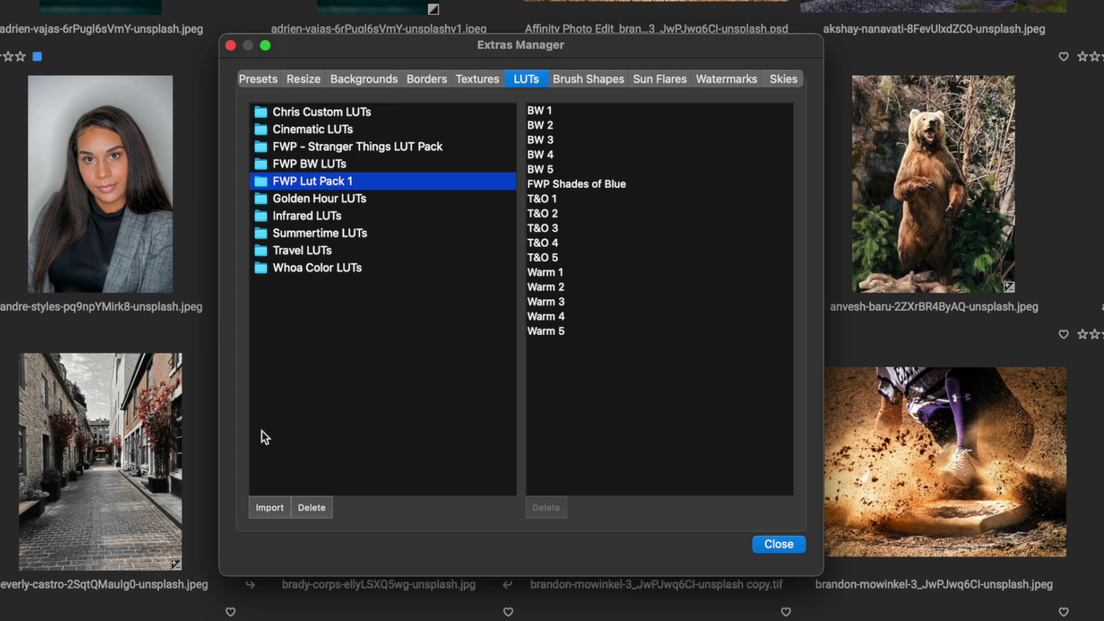
click(267, 508)
Step: Choose FWP Shades of Red.cube from Photo Drive > FWP Presets > FWP Lut Pack 1 for import
scroll(354, 457, down, 10)
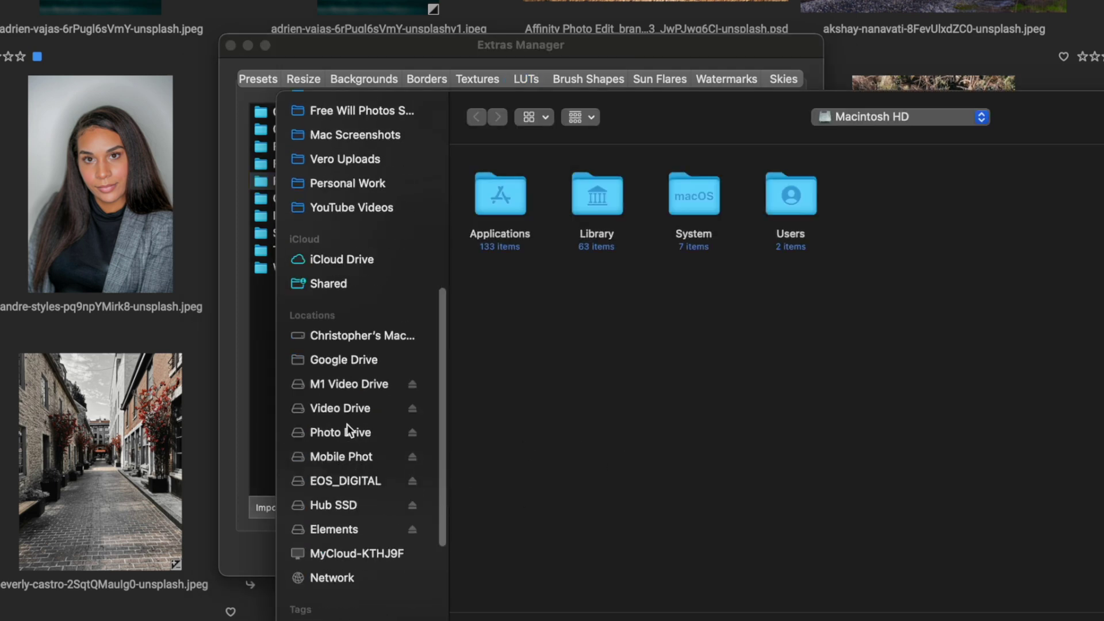
click(346, 430)
scroll(819, 399, down, 4)
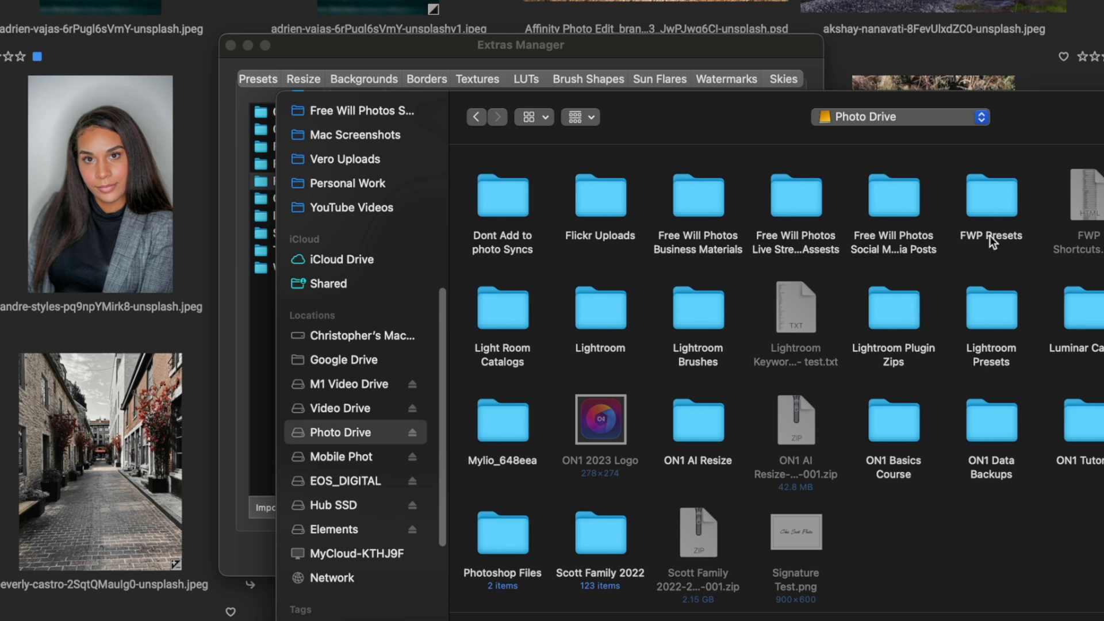
double_click(991, 237)
double_click(597, 199)
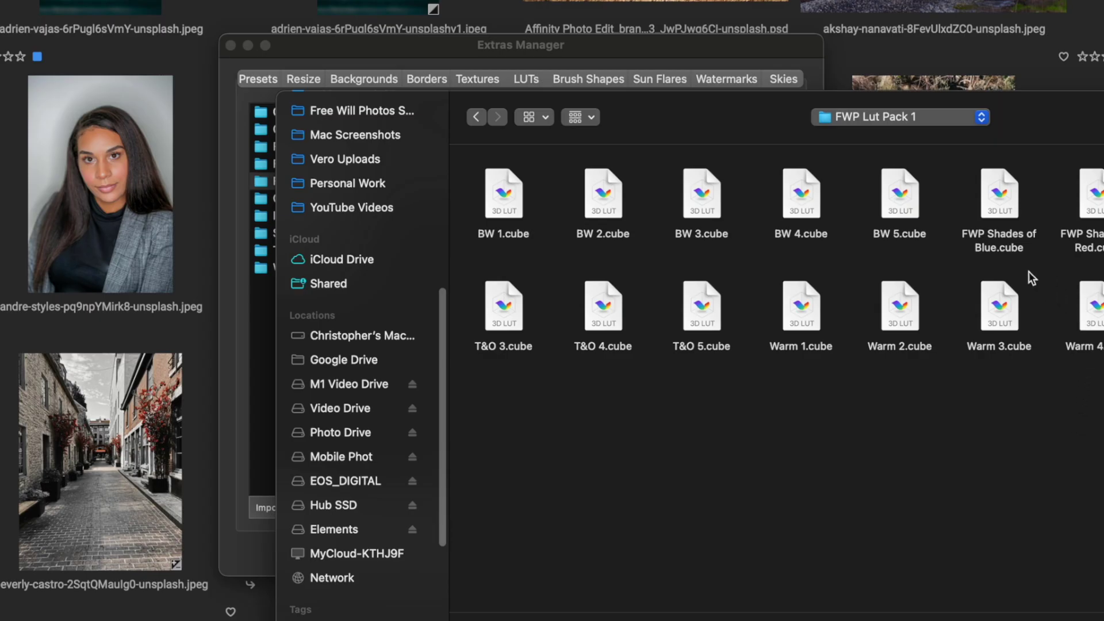
click(1094, 214)
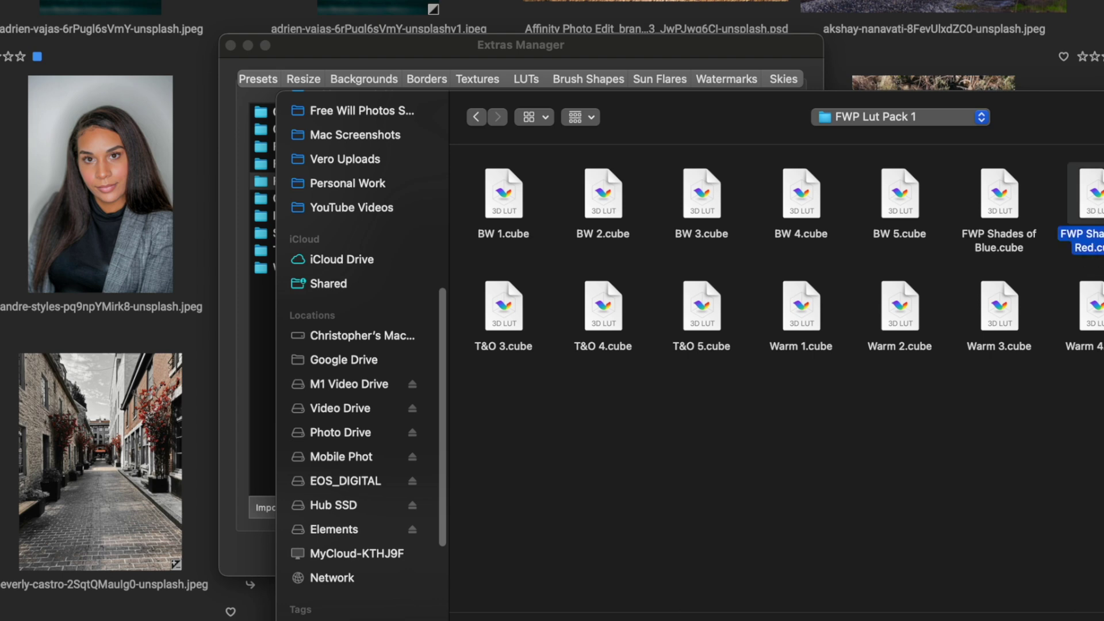
key(Return)
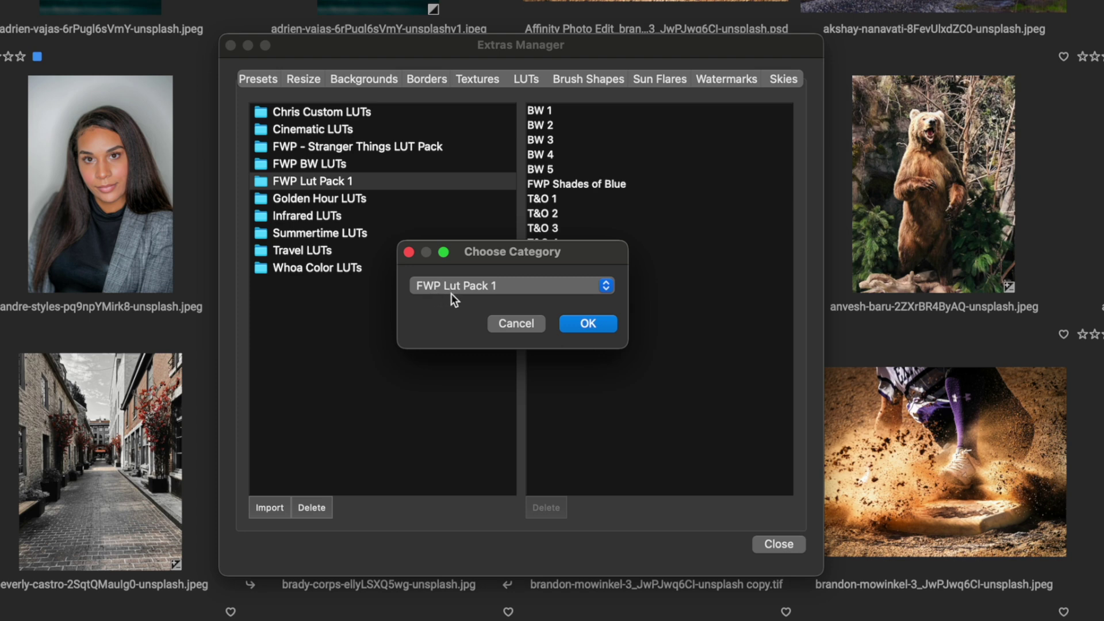
Step: Import the LUT into the FWP Lut Pack 1 category and dismiss the completion message
click(550, 289)
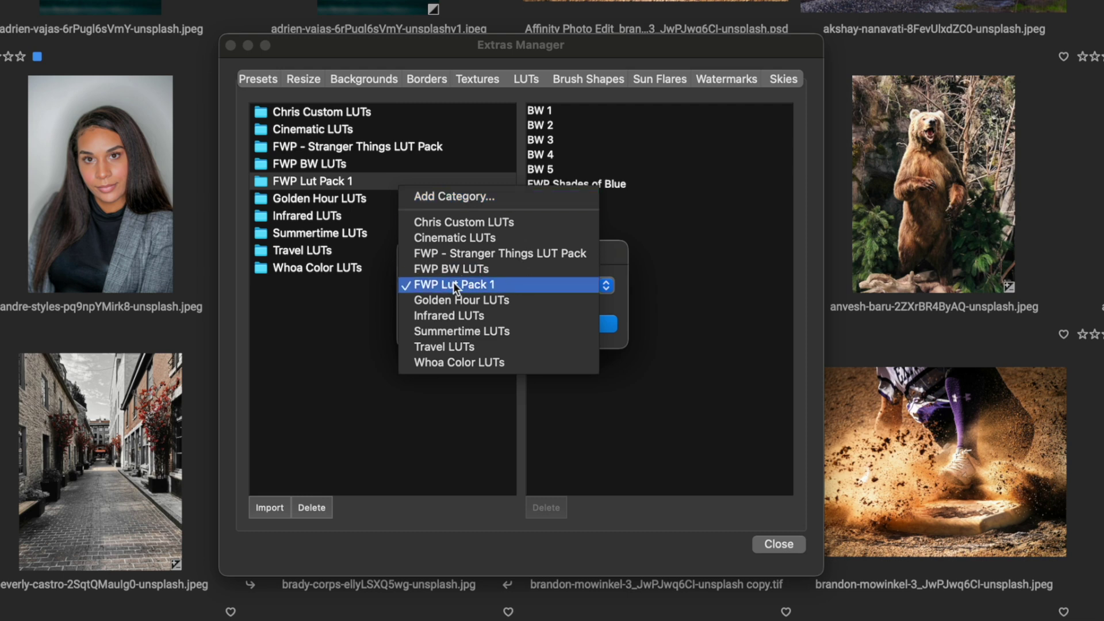
click(533, 282)
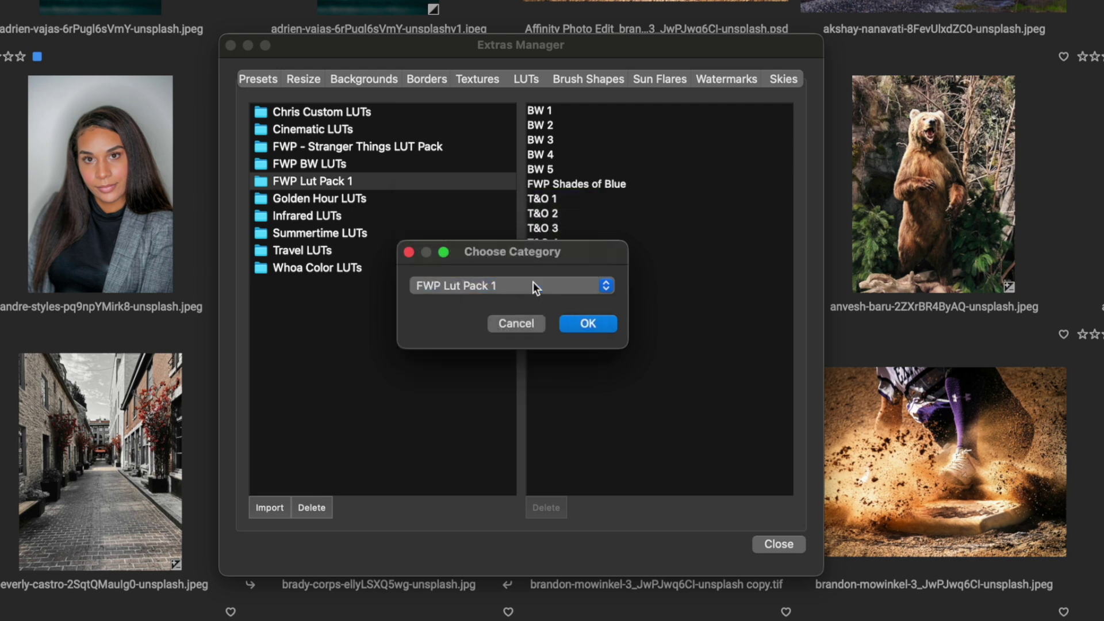
click(587, 323)
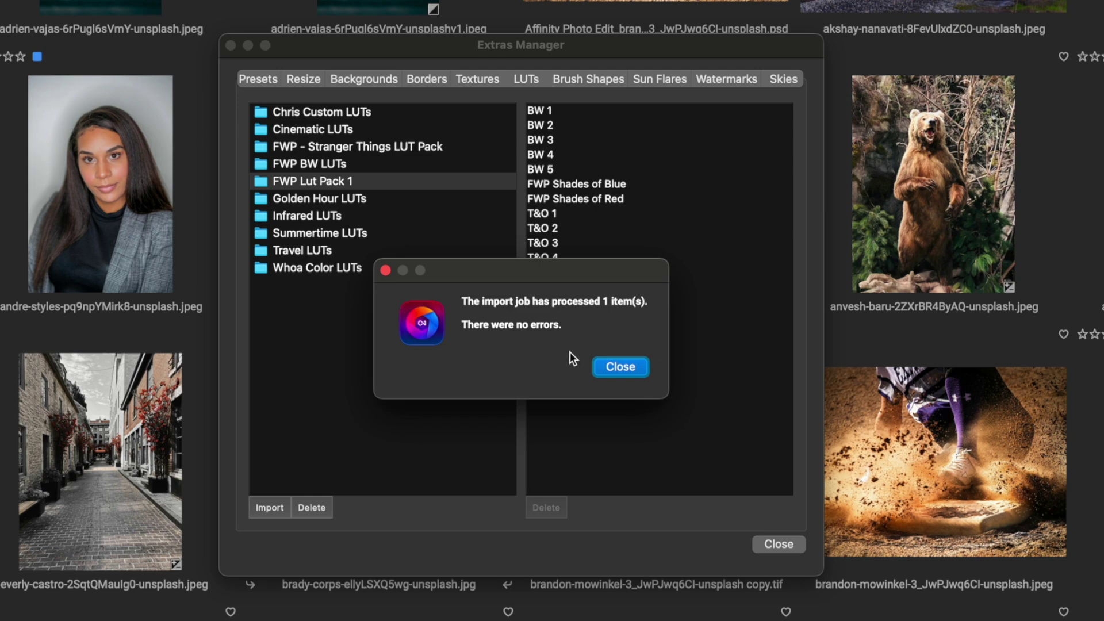
click(633, 371)
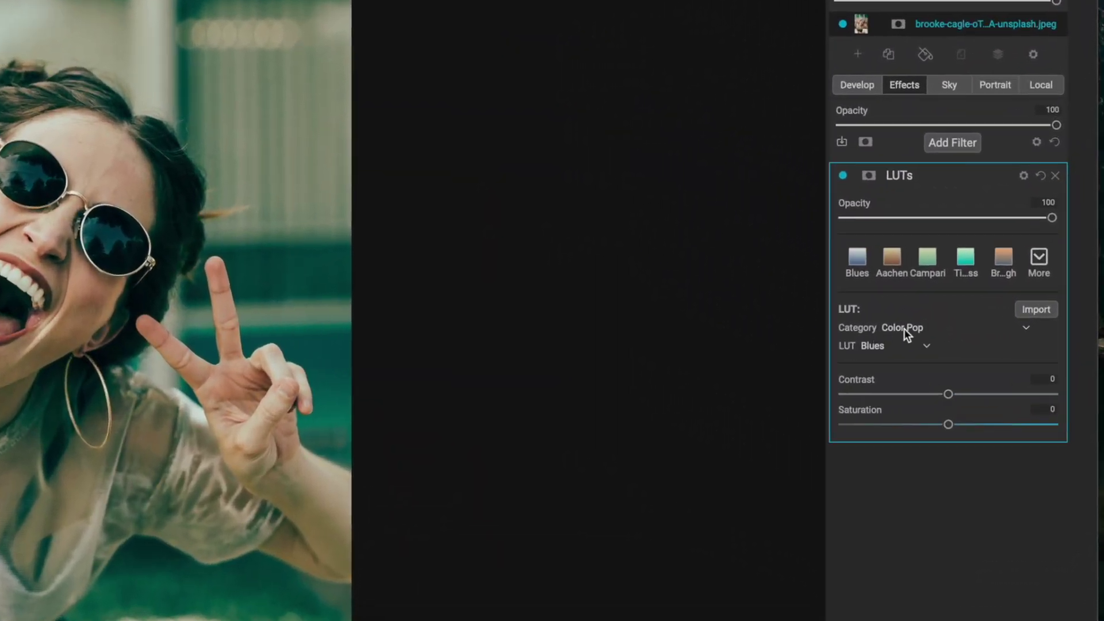
Step: Apply the FWP Shades of Red LUT from the FWP Lut Pack 1 category to the portrait
click(998, 319)
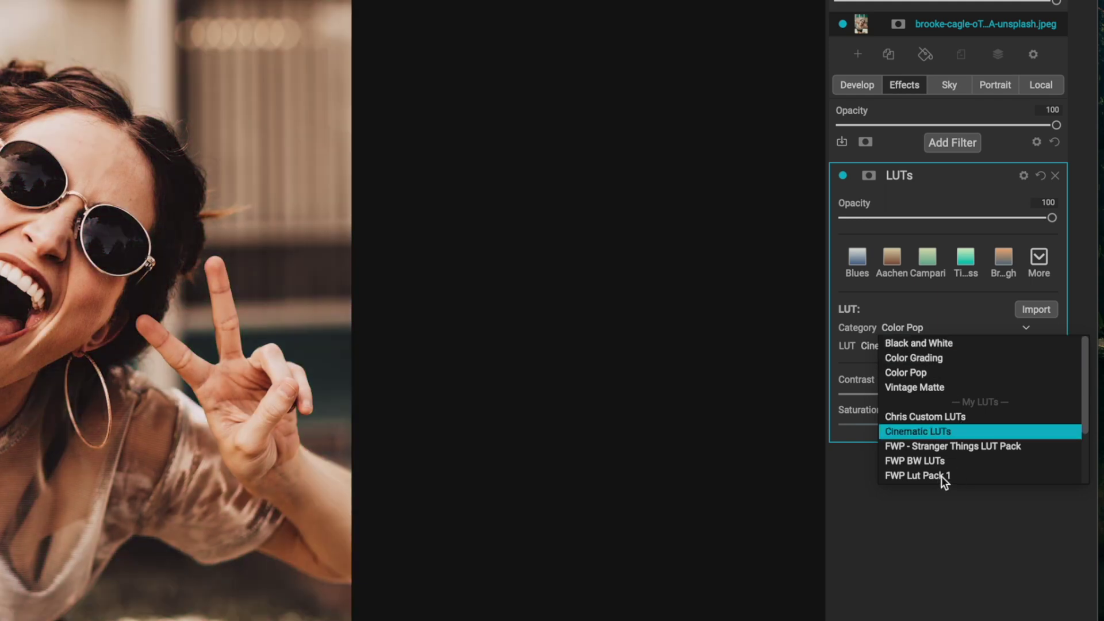
click(941, 476)
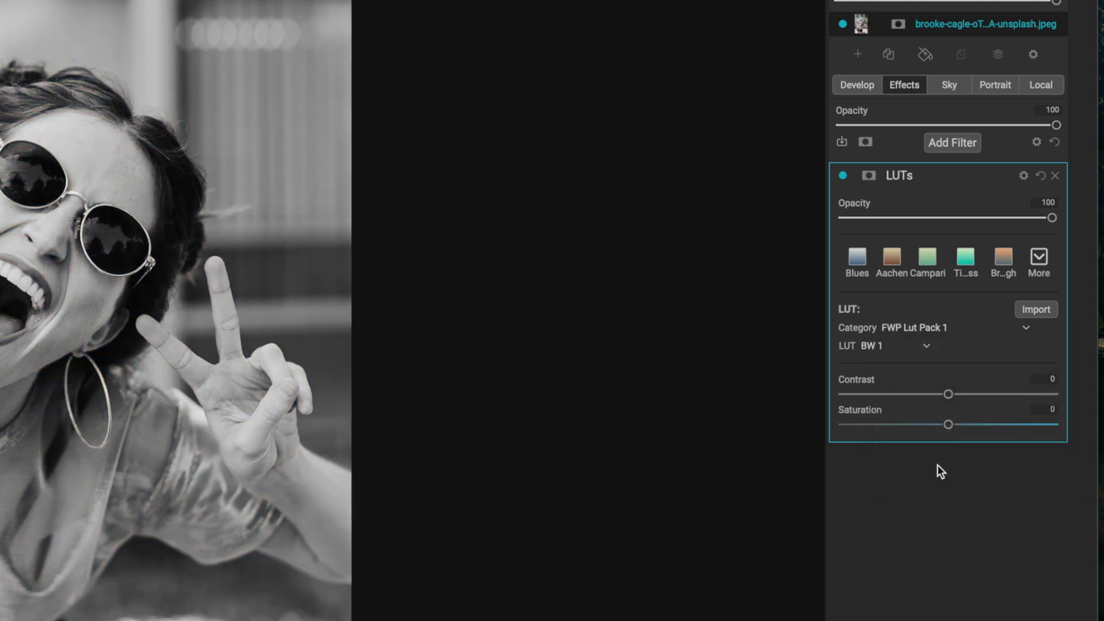
click(895, 347)
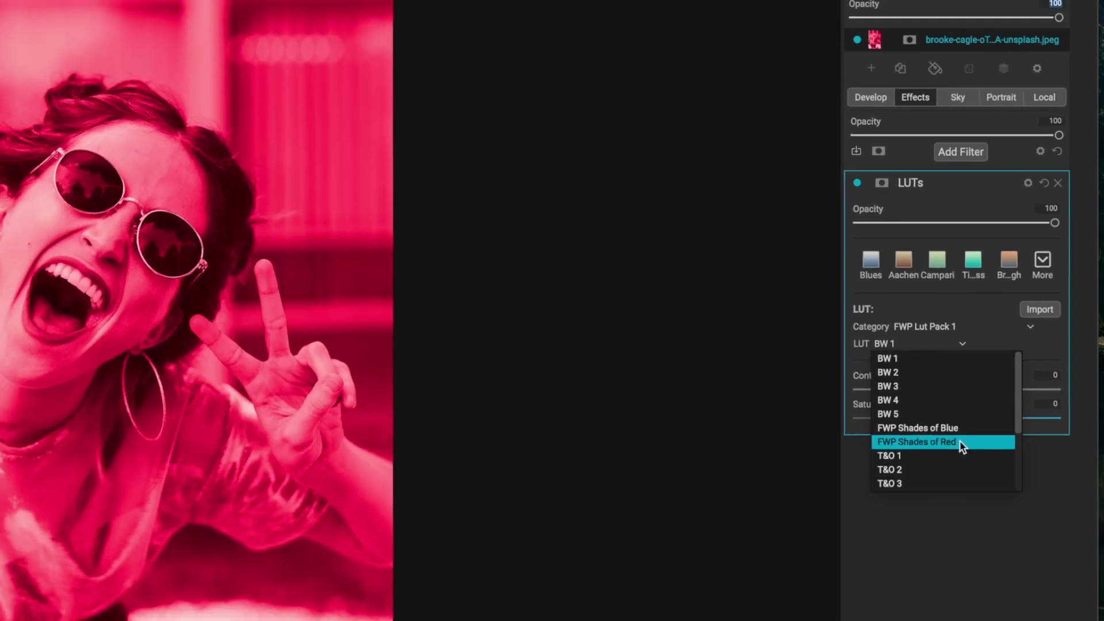
click(949, 449)
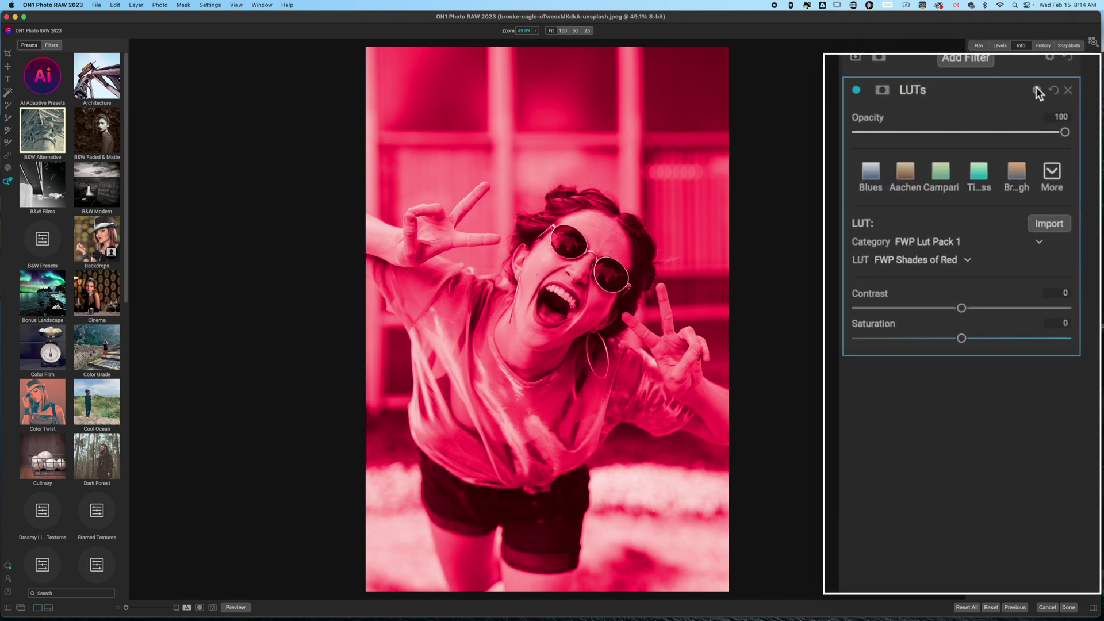
Step: Set the LUTs filter's blending mode to Soft Light
click(1050, 168)
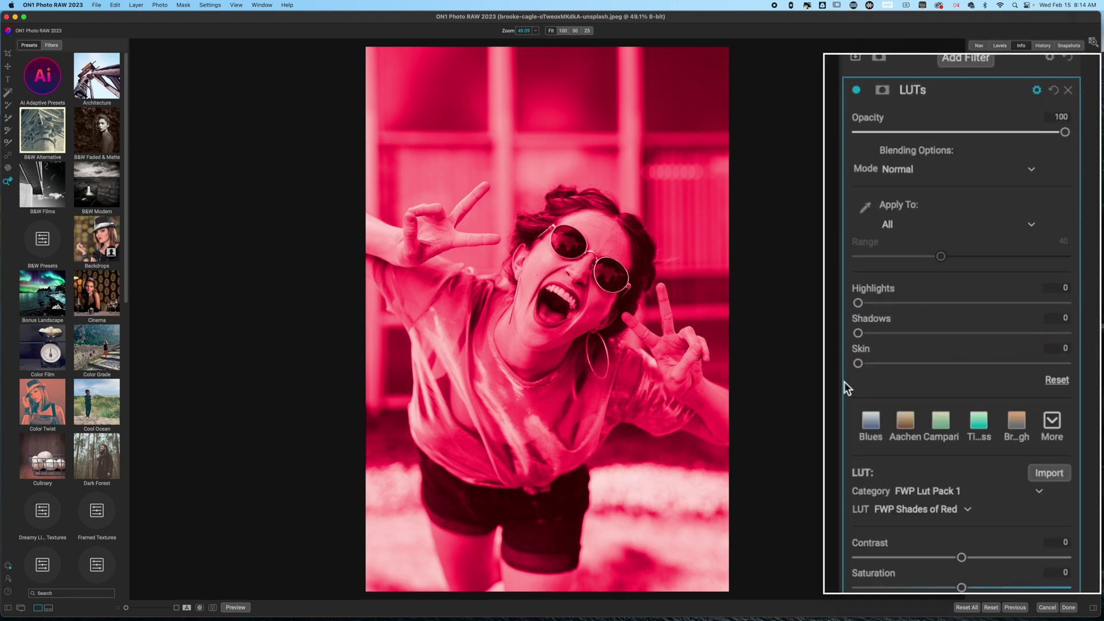
click(906, 170)
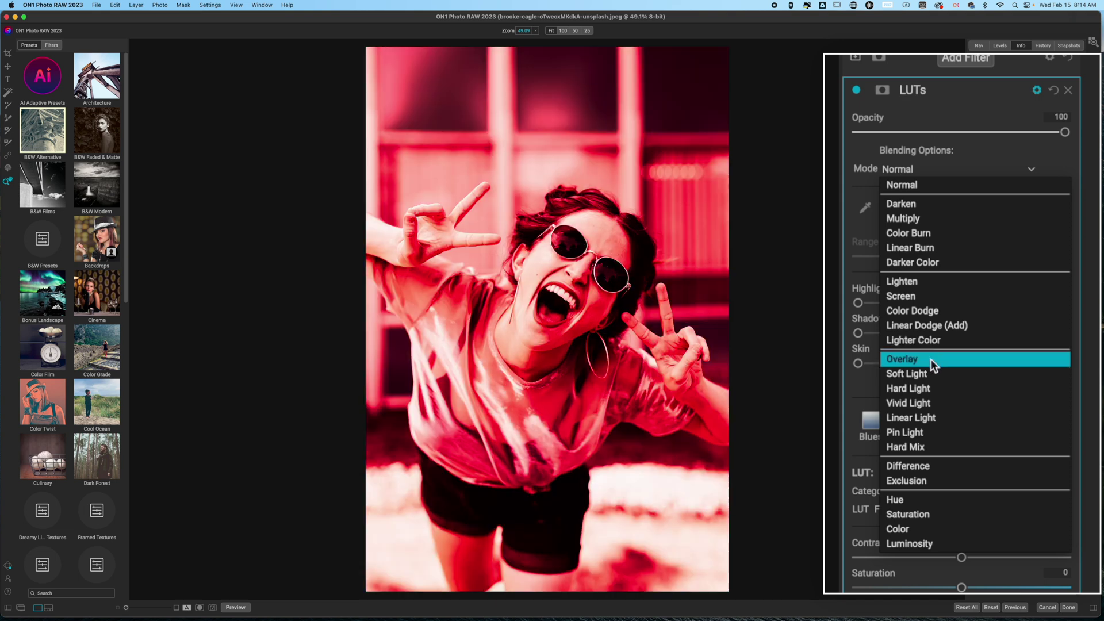
click(924, 373)
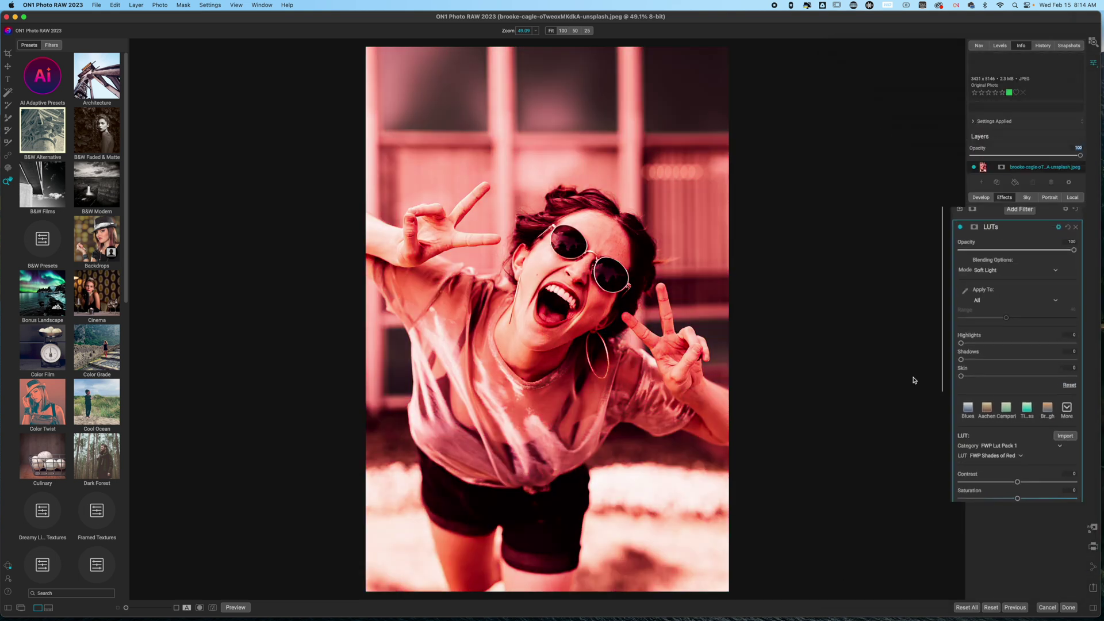